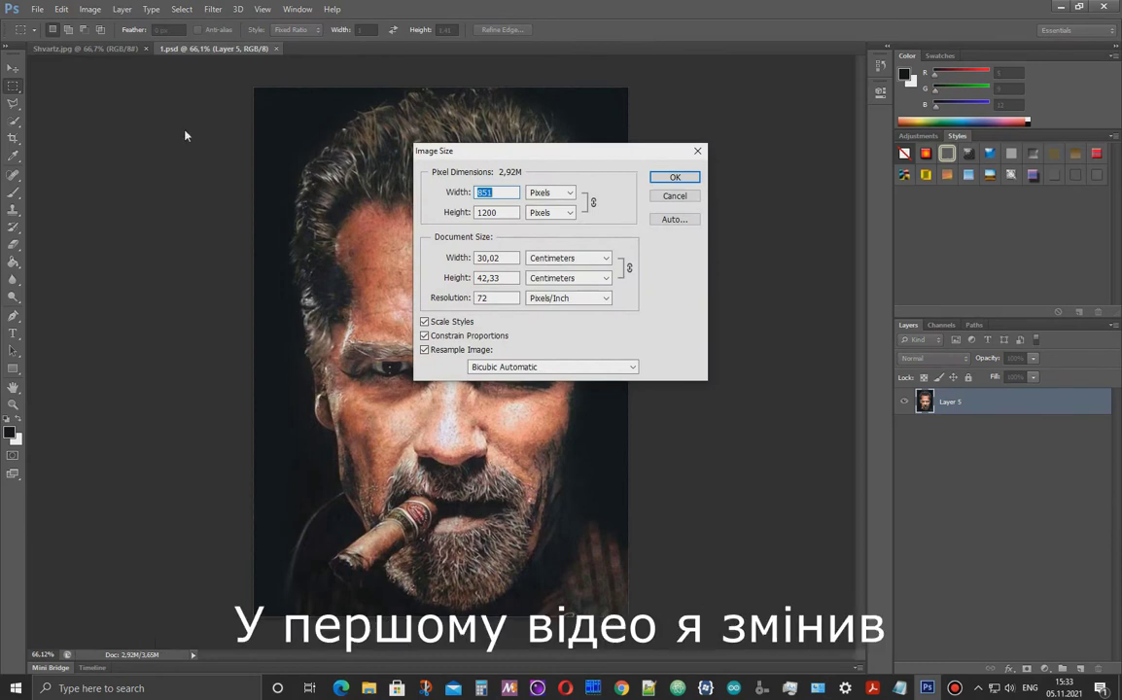
Check the pixel width and height of the photo in the Image Size settings without changing them.
{"action": "left_click", "coordinate": [455, 212]}
{"action": "left_click", "coordinate": [456, 192]}
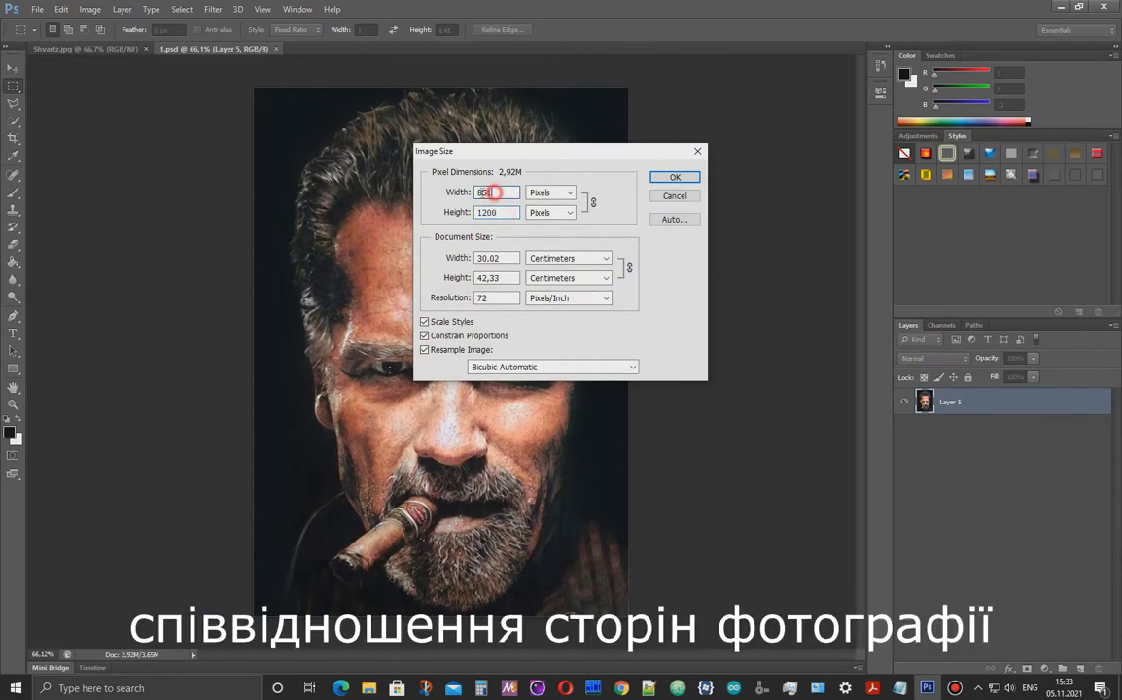
{"action": "left_click", "coordinate": [674, 177]}
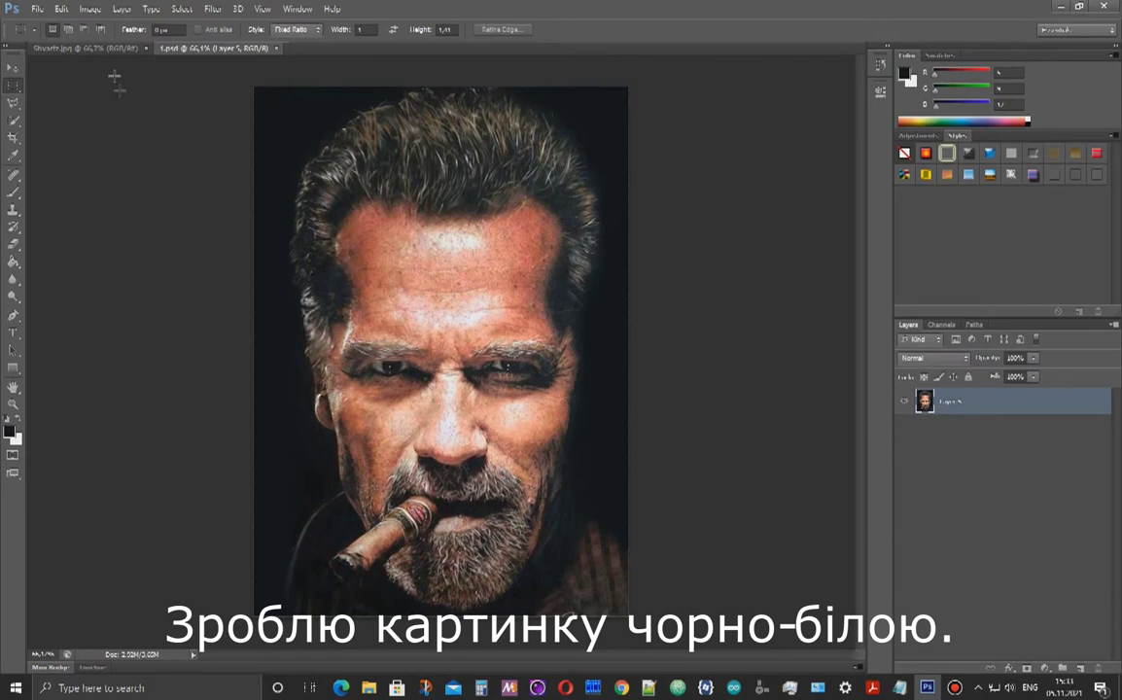
Convert the photo to Grayscale mode and discard its color information.
{"action": "left_click", "coordinate": [90, 10]}
{"action": "mouse_move", "coordinate": [213, 25]}
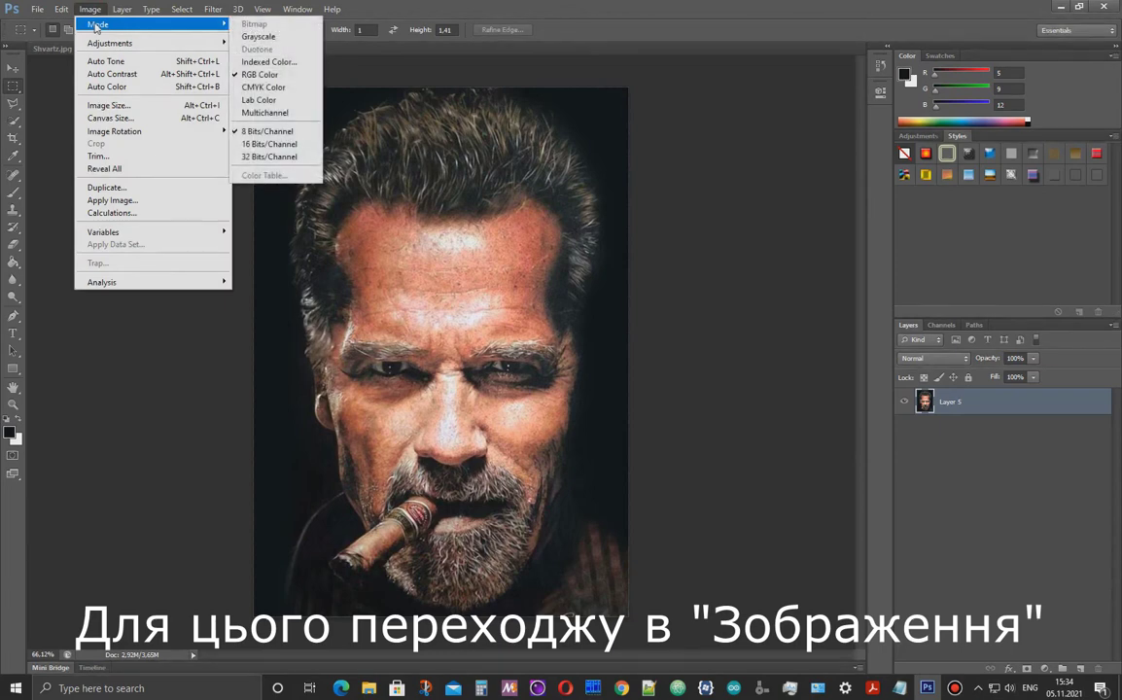
{"action": "left_click", "coordinate": [262, 42]}
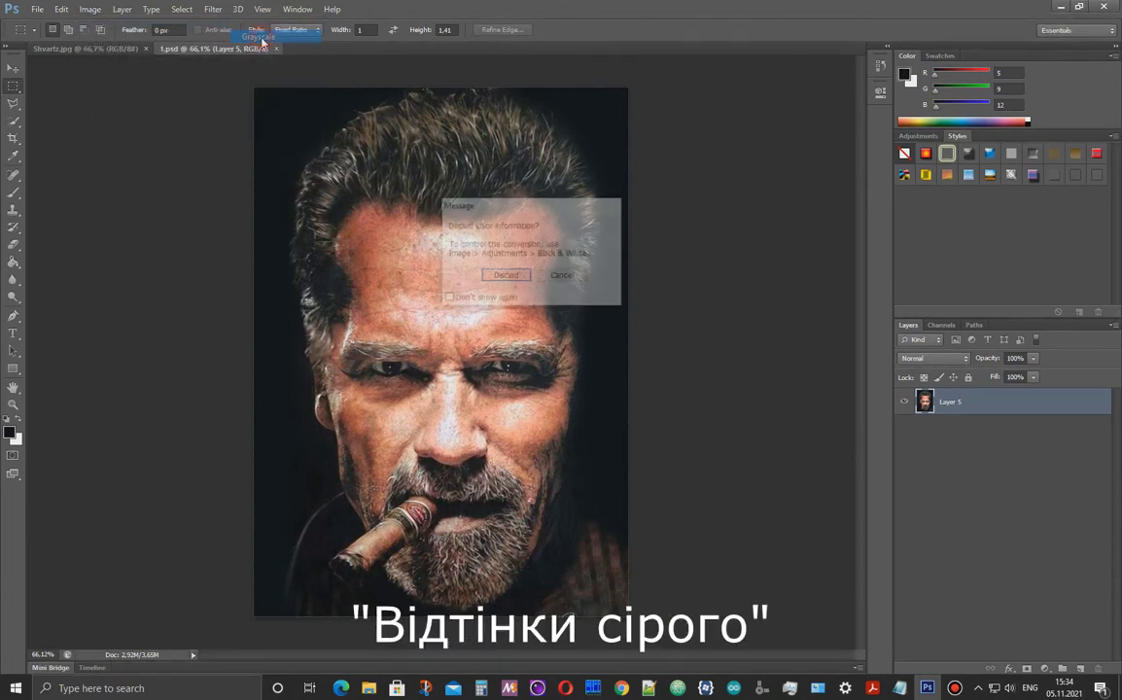
{"action": "left_click", "coordinate": [504, 275]}
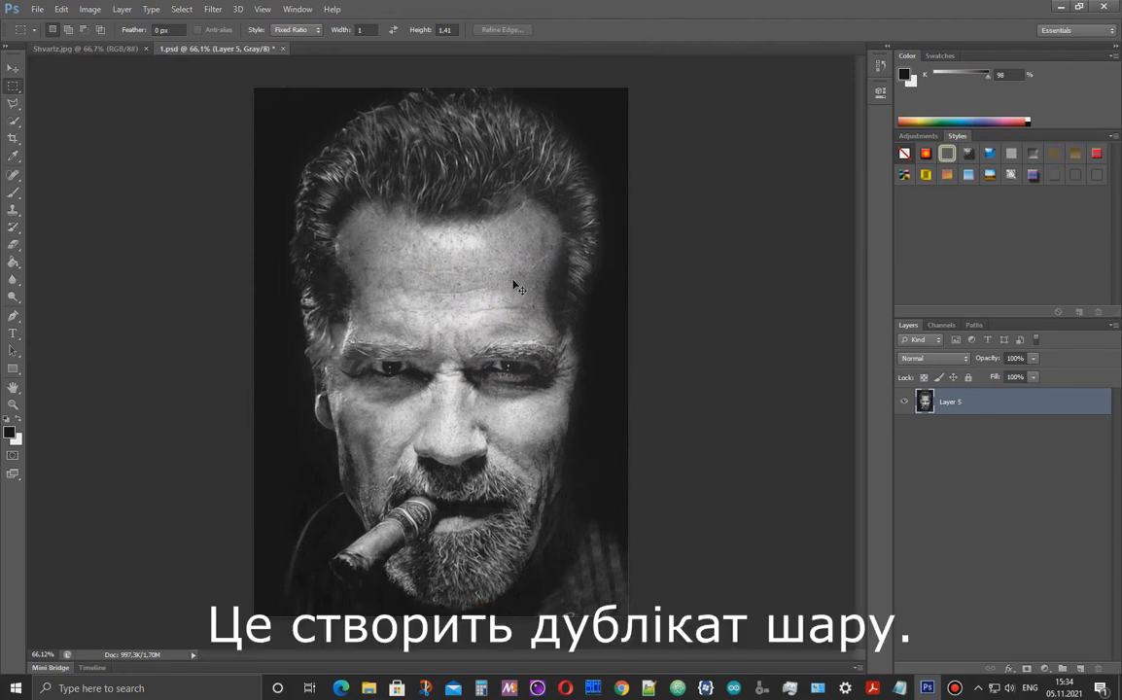
Duplicate the portrait layer and apply a Smart Blur with a threshold of 0.1 to the copy.
{"action": "key", "text": "ctrl+j"}
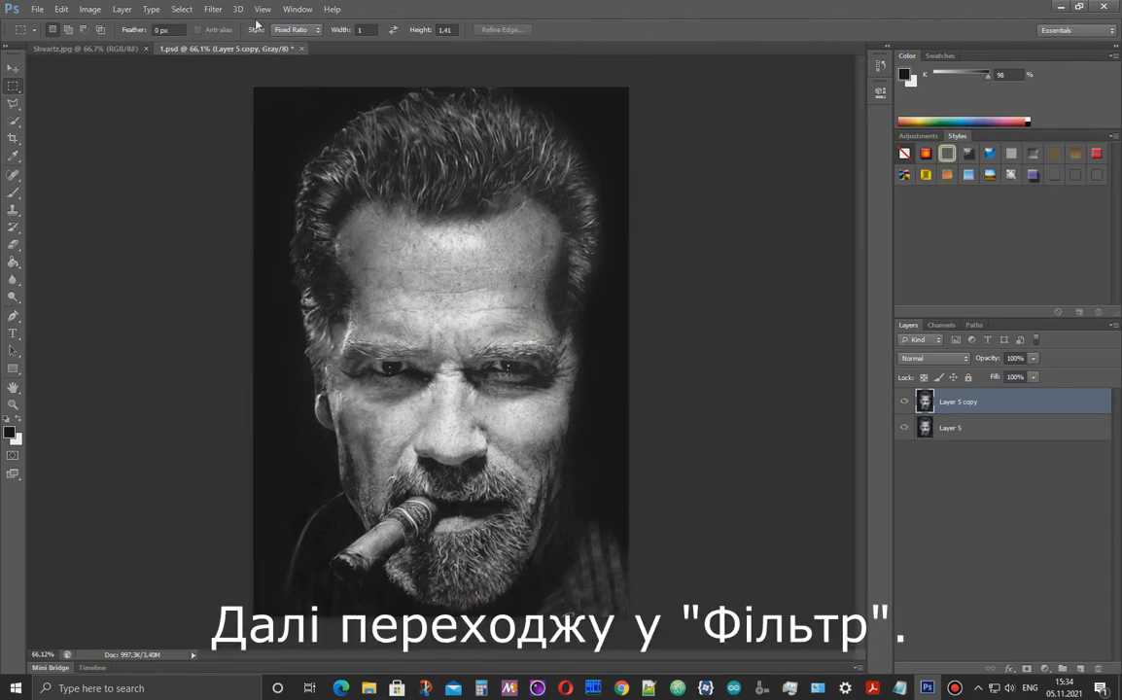
{"action": "left_click", "coordinate": [213, 11]}
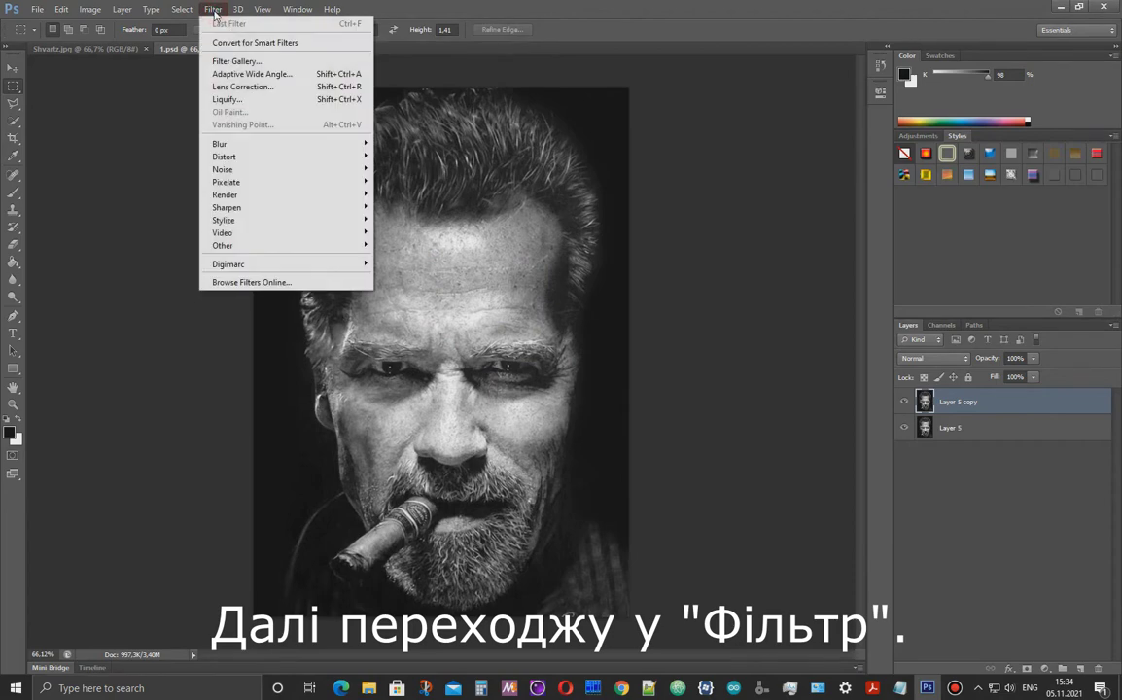
{"action": "mouse_move", "coordinate": [221, 145]}
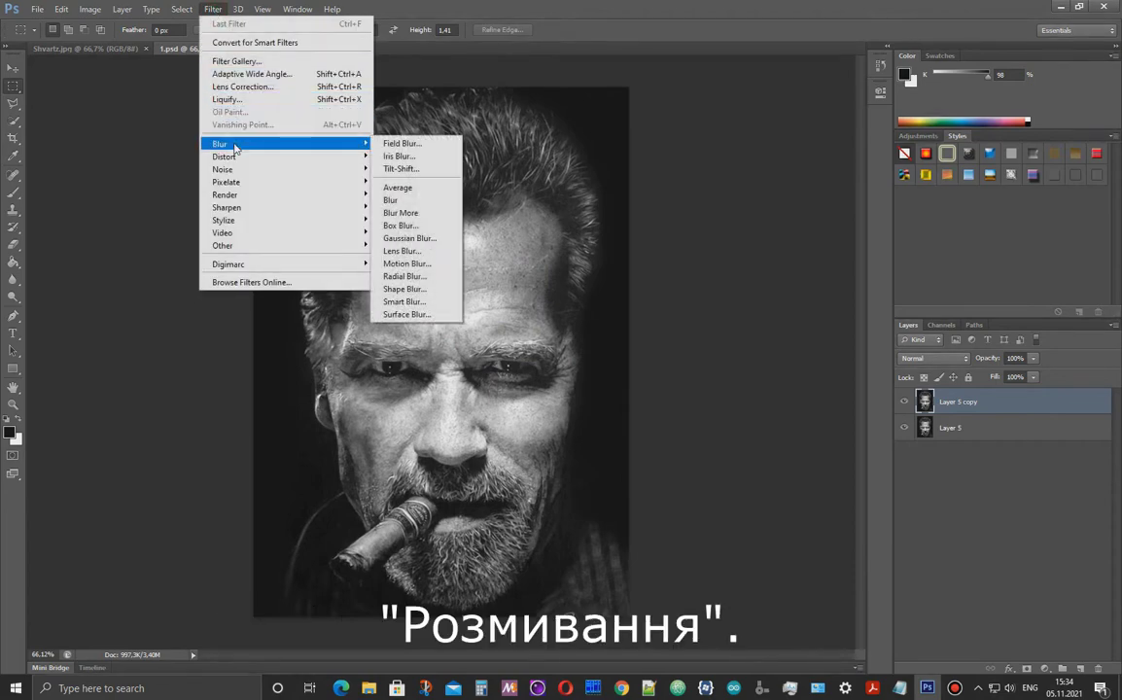
{"action": "left_click", "coordinate": [406, 302]}
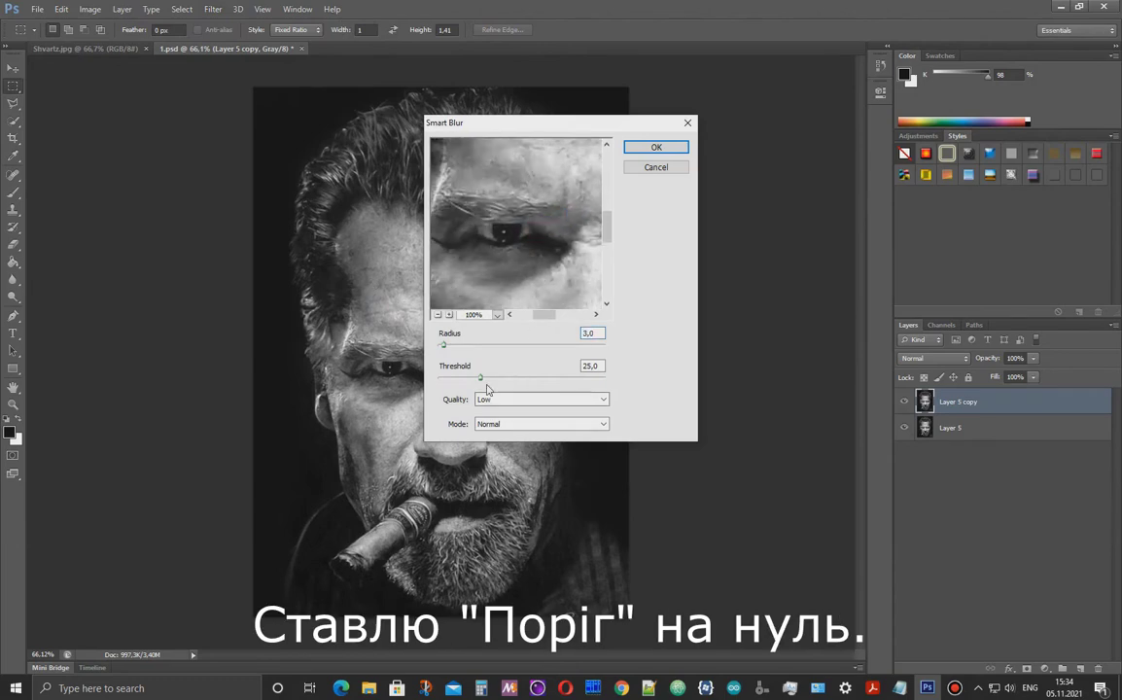
{"action": "left_click_drag", "start_coordinate": [480, 384], "coordinate": [400, 344]}
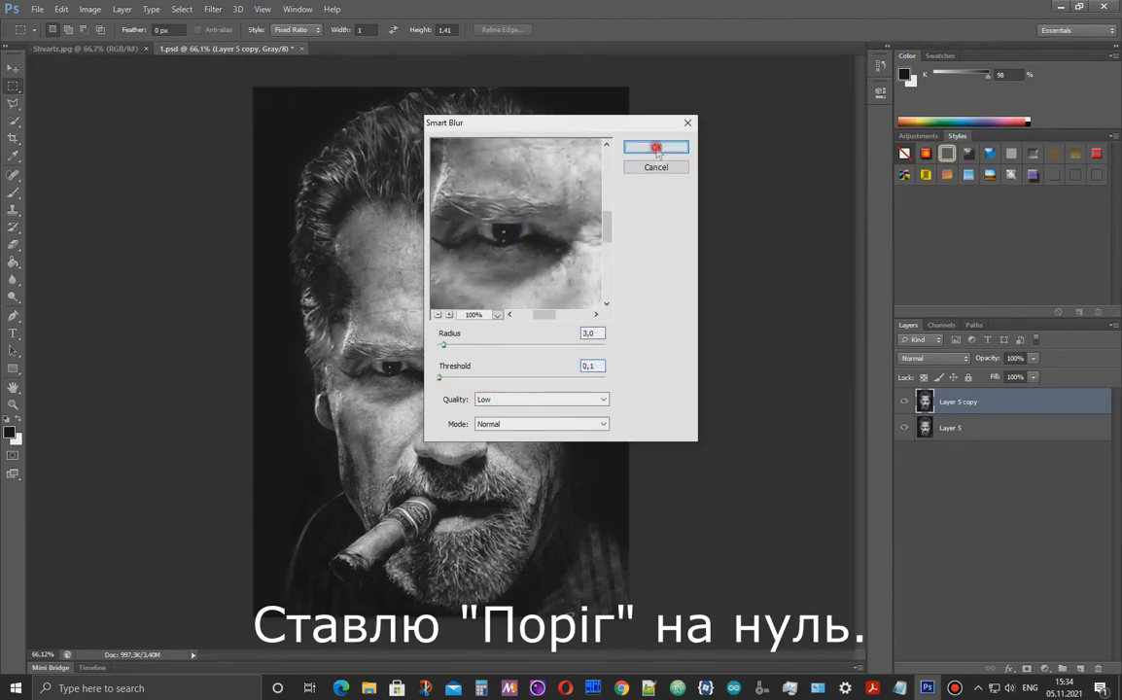
{"action": "left_click", "coordinate": [657, 147]}
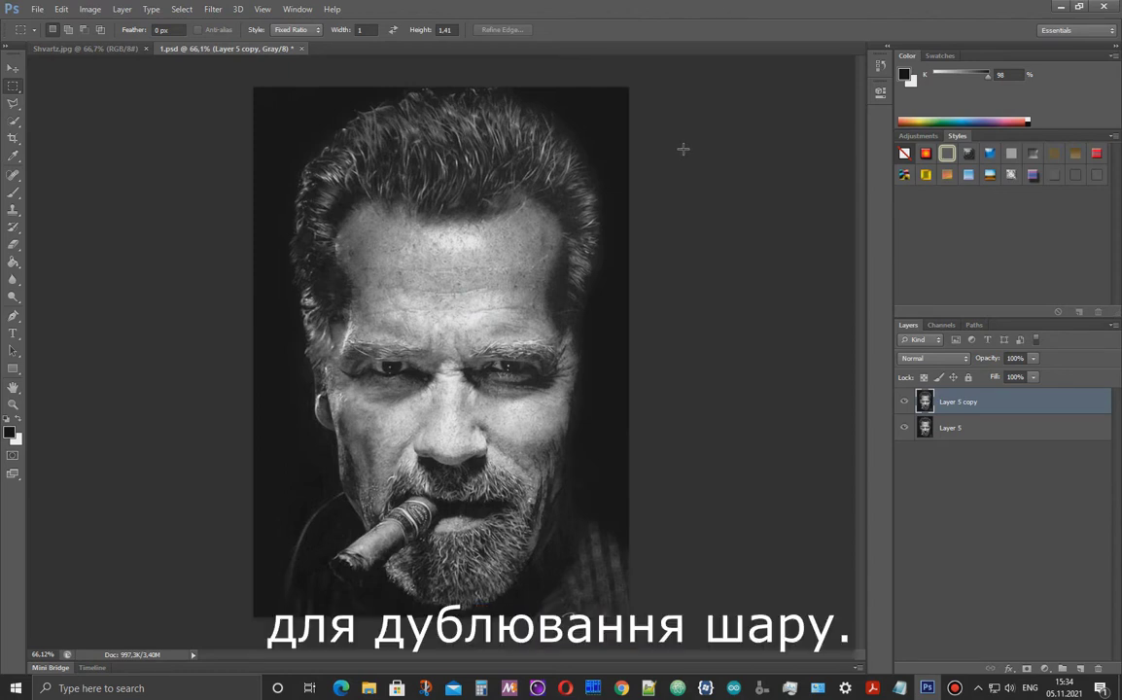
Duplicate the blurred layer and set the new copy's blend mode to Color Dodge.
{"action": "key", "text": "ctrl+j"}
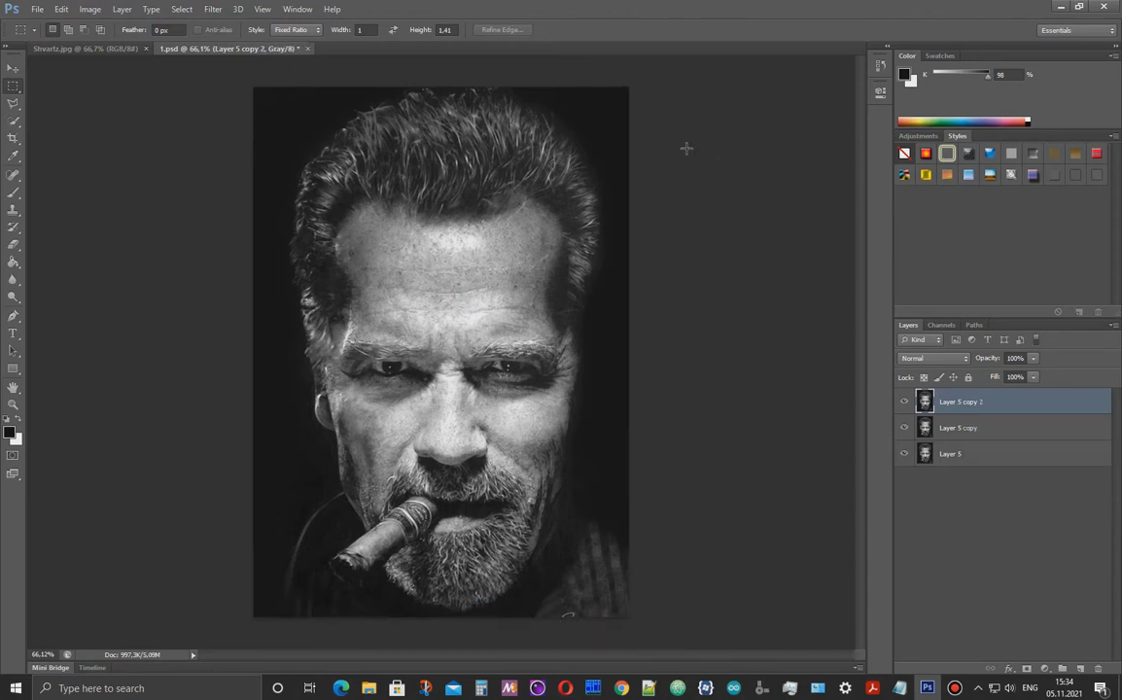
{"action": "left_click", "coordinate": [964, 359]}
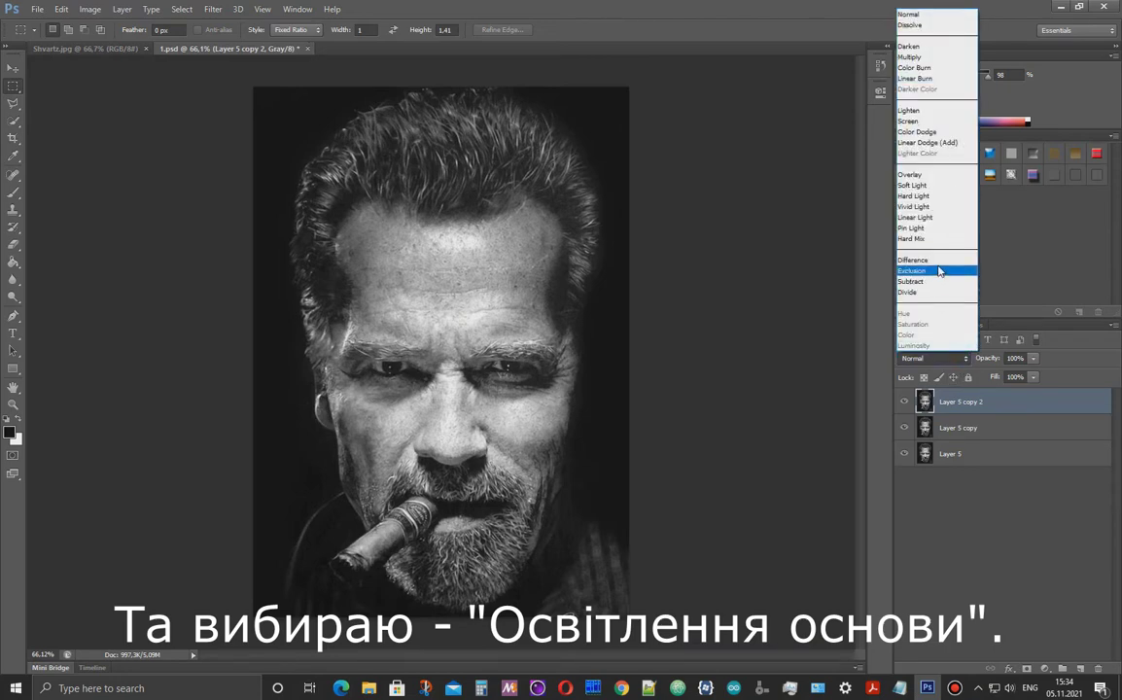
{"action": "left_click", "coordinate": [926, 132]}
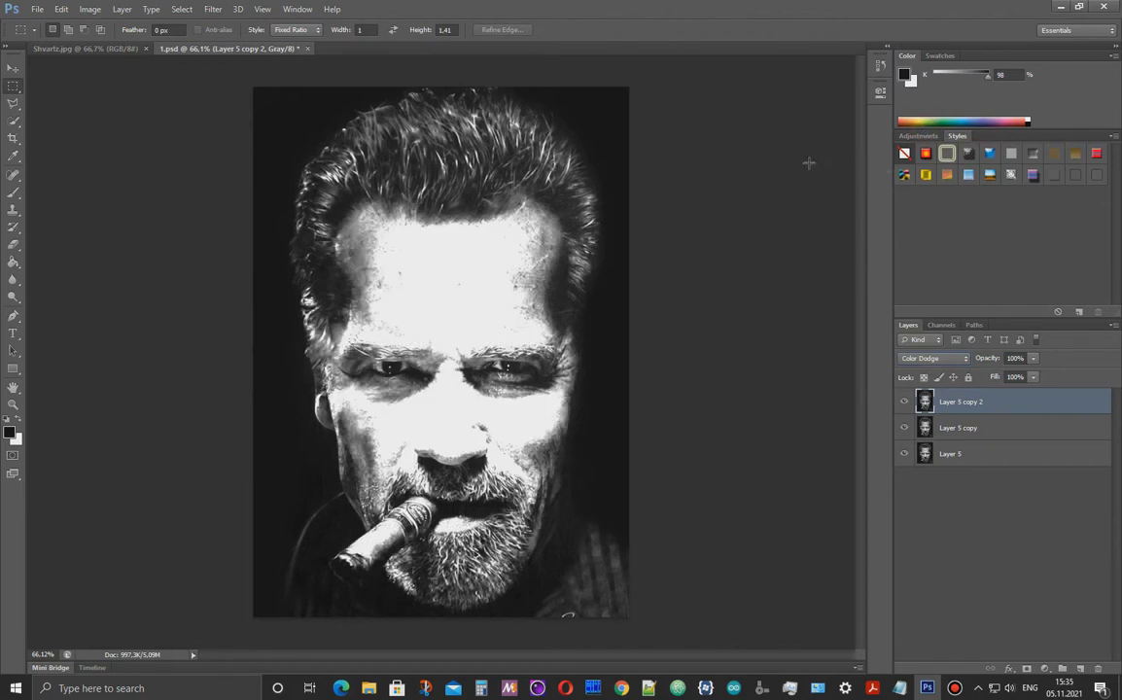
Invert the tones of the Color Dodge layer.
{"action": "left_click", "coordinate": [89, 8]}
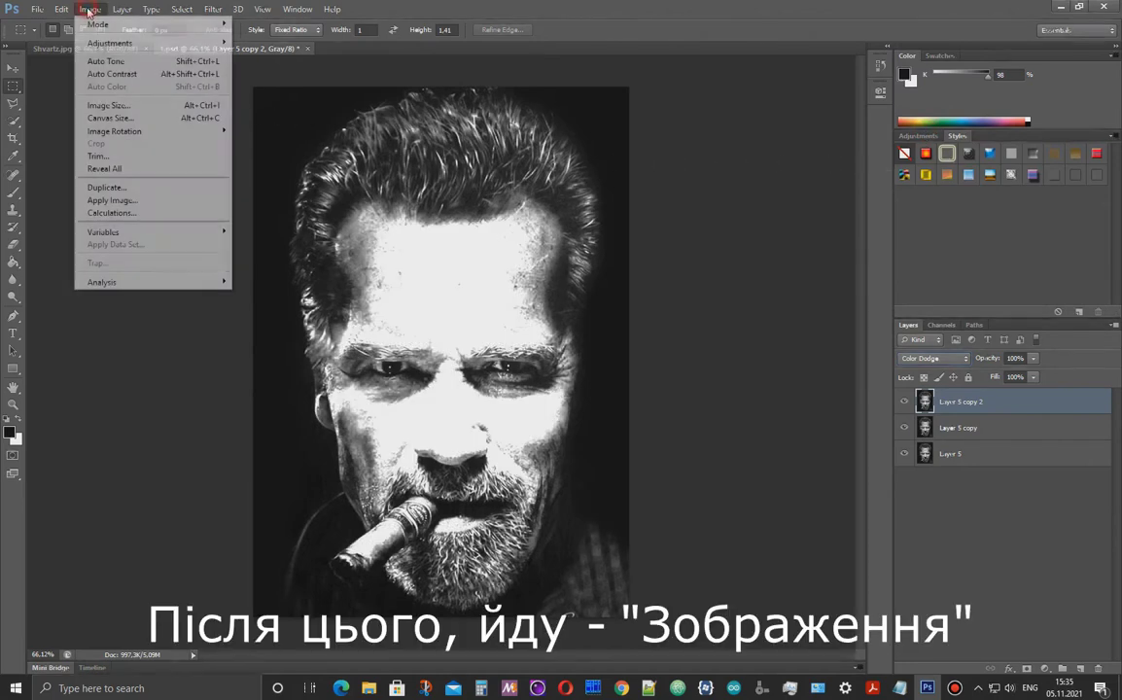
{"action": "mouse_move", "coordinate": [101, 48]}
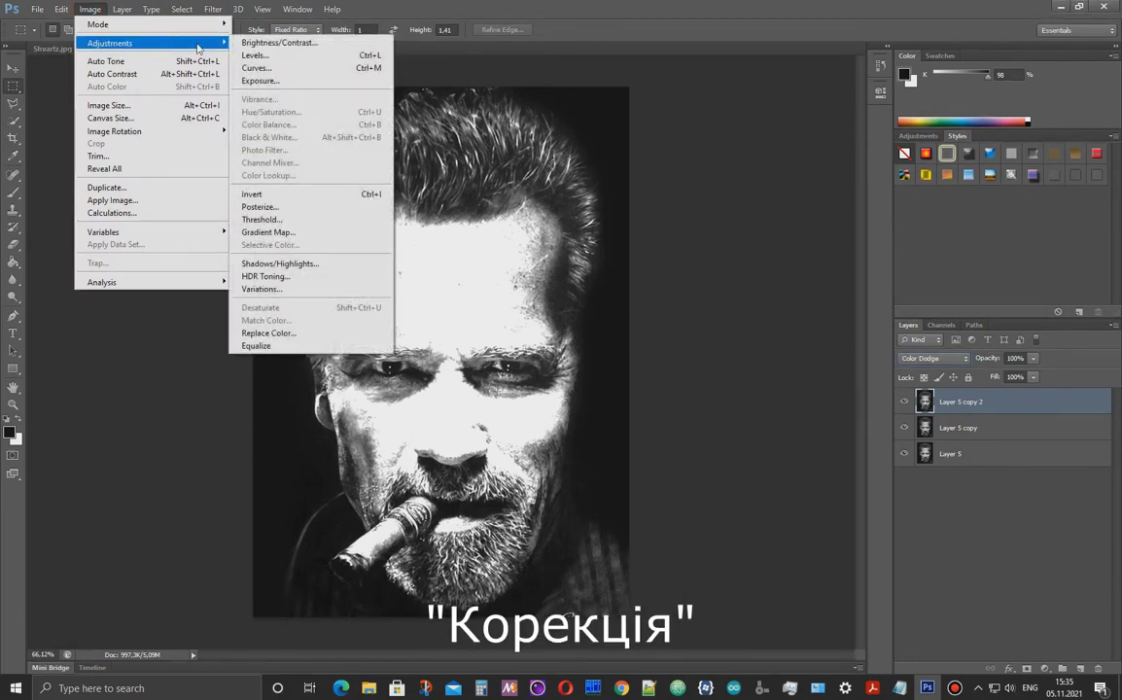
{"action": "left_click", "coordinate": [253, 196]}
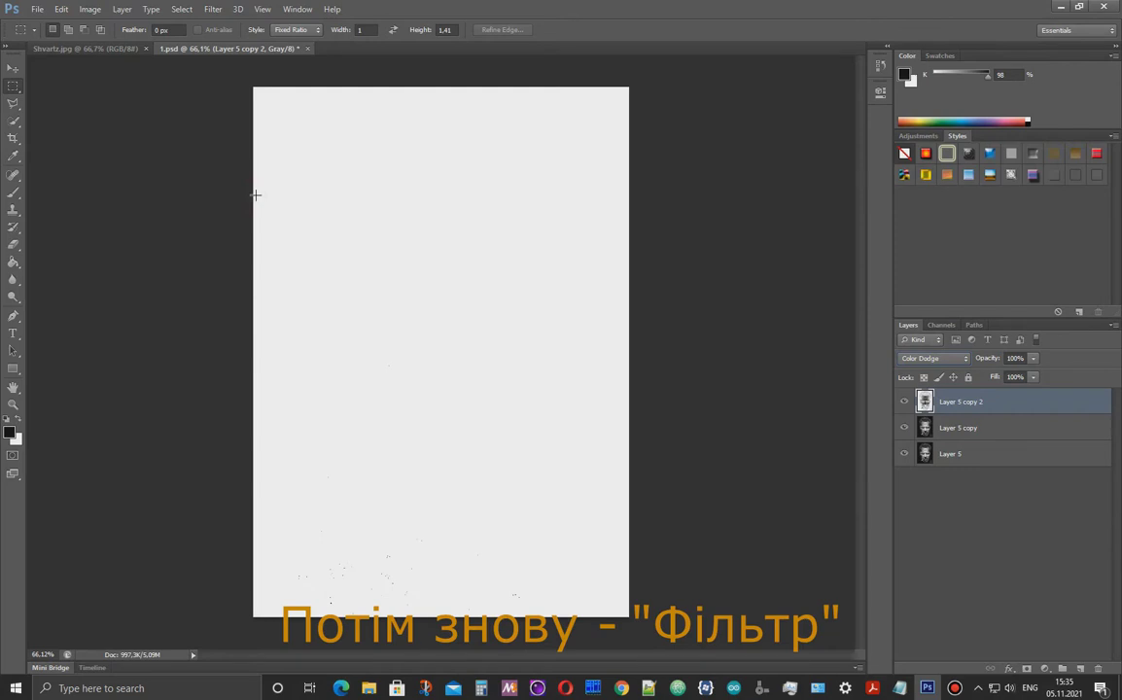
Apply a Gaussian Blur with a radius of 3 pixels to the inverted layer to bring out the sketch lines.
{"action": "left_click", "coordinate": [213, 9]}
{"action": "mouse_move", "coordinate": [228, 148]}
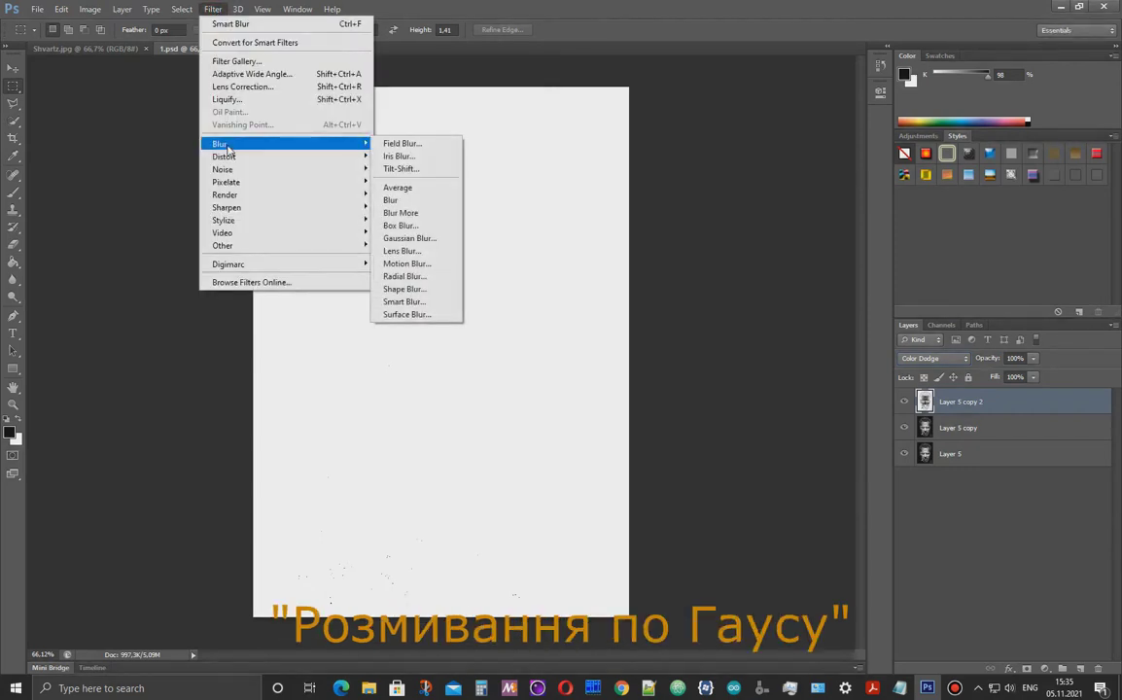
{"action": "left_click", "coordinate": [409, 239]}
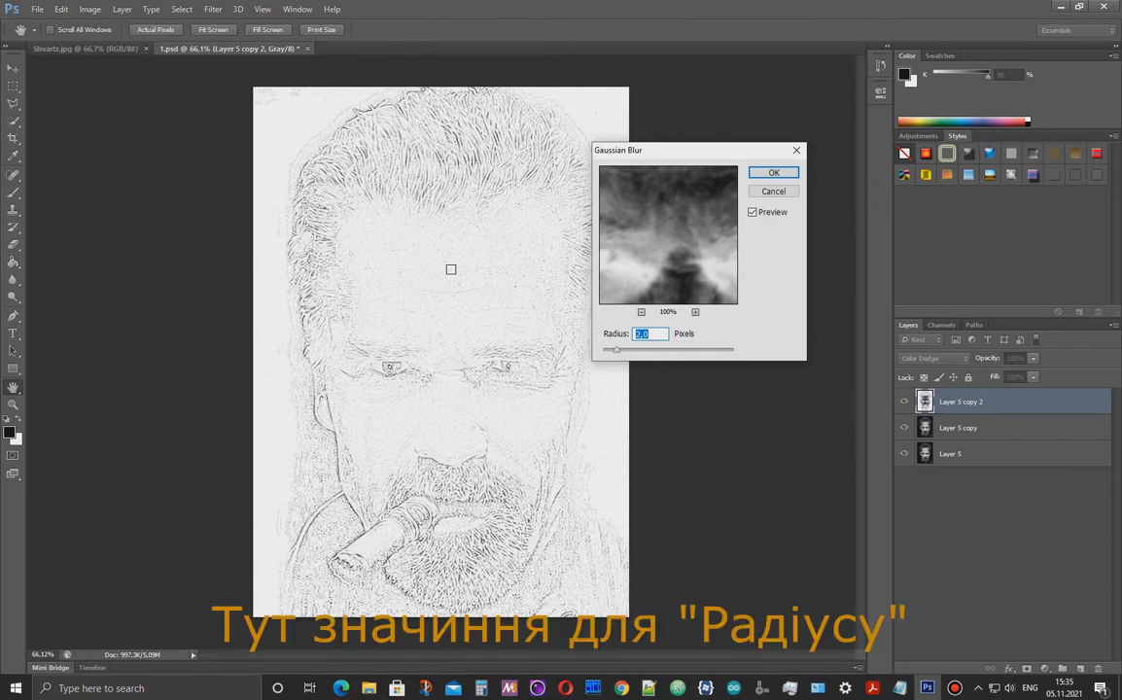
{"action": "type", "text": "3"}
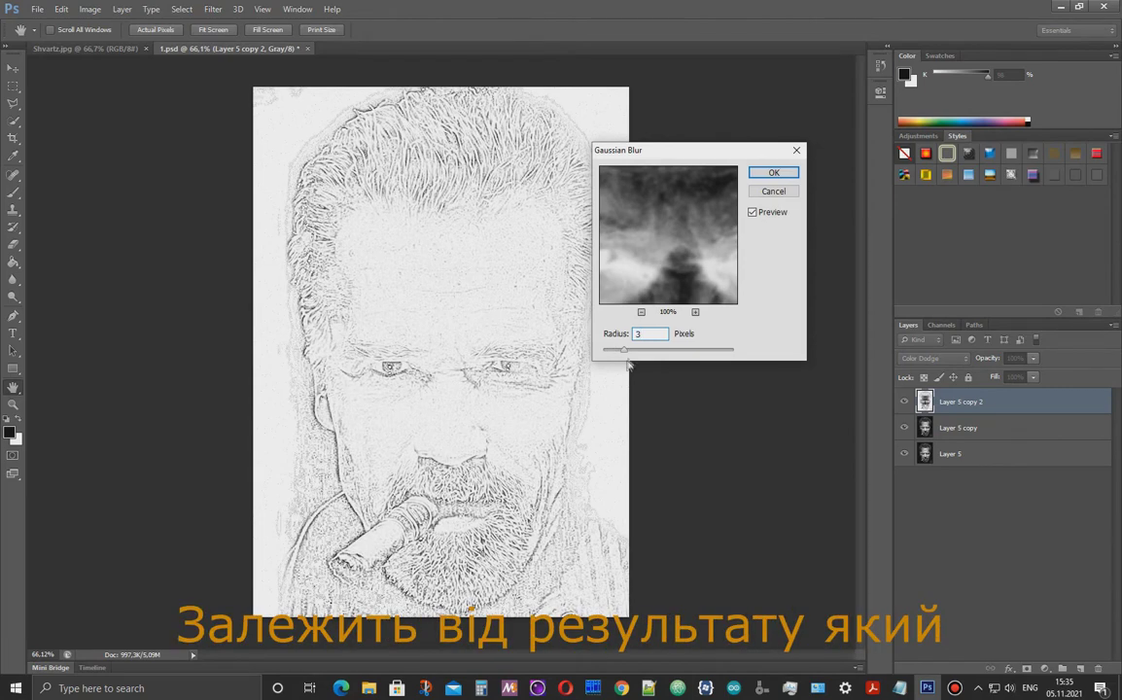
{"action": "key", "text": "Tab"}
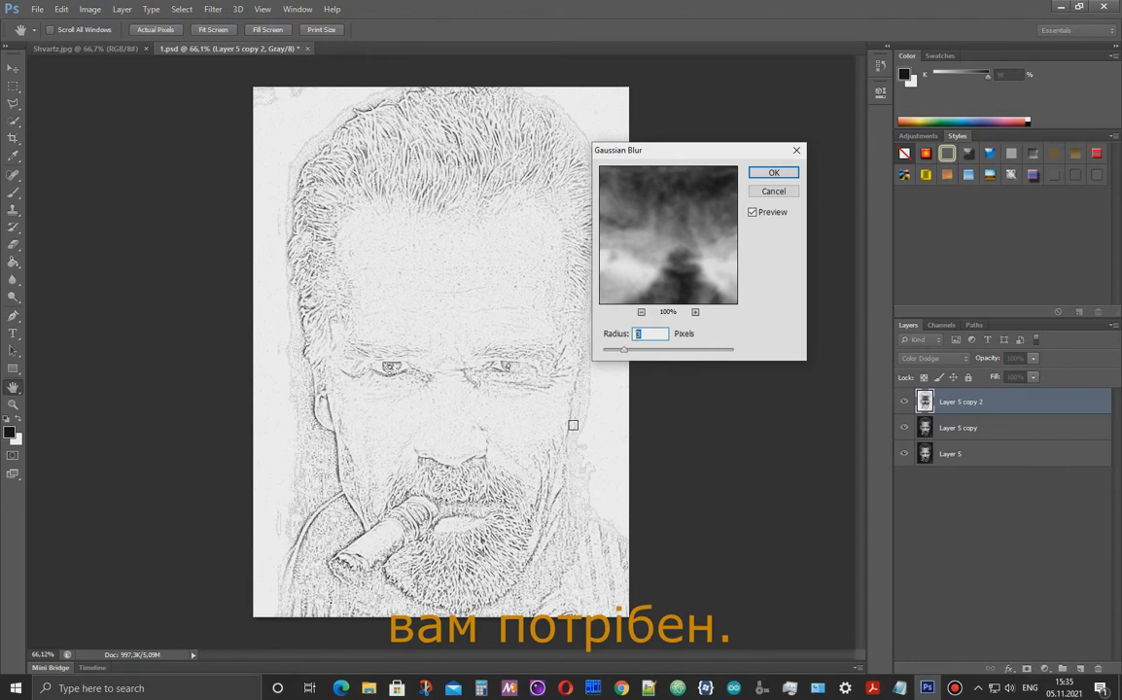
{"action": "type", "text": "4"}
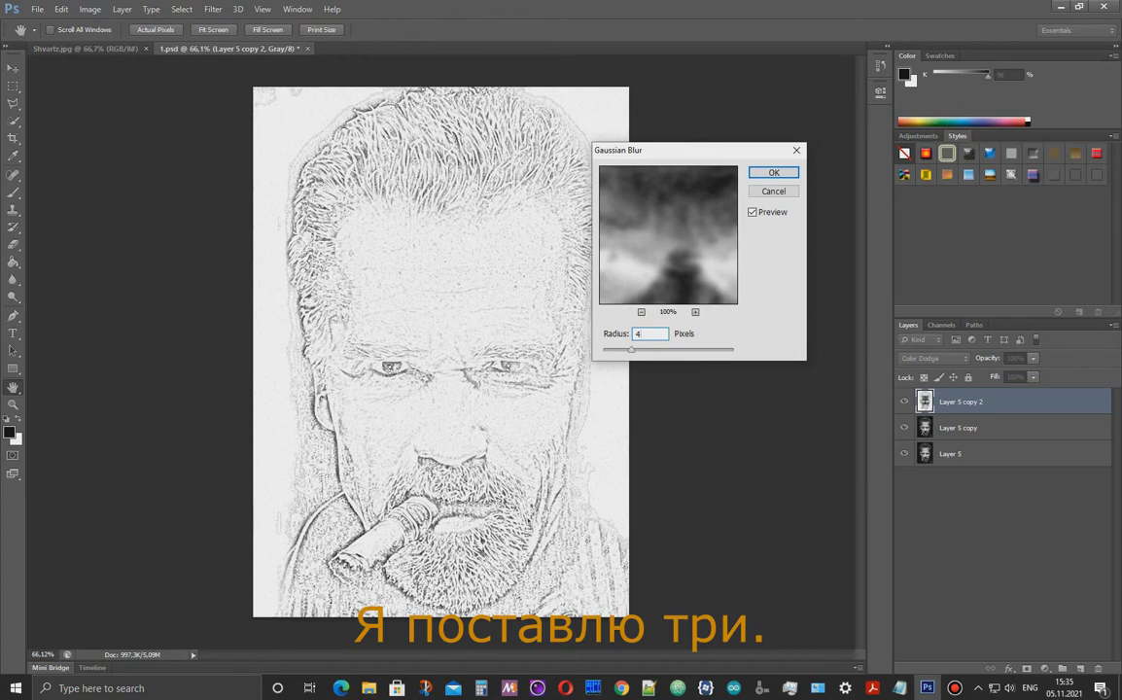
{"action": "type", "text": "3"}
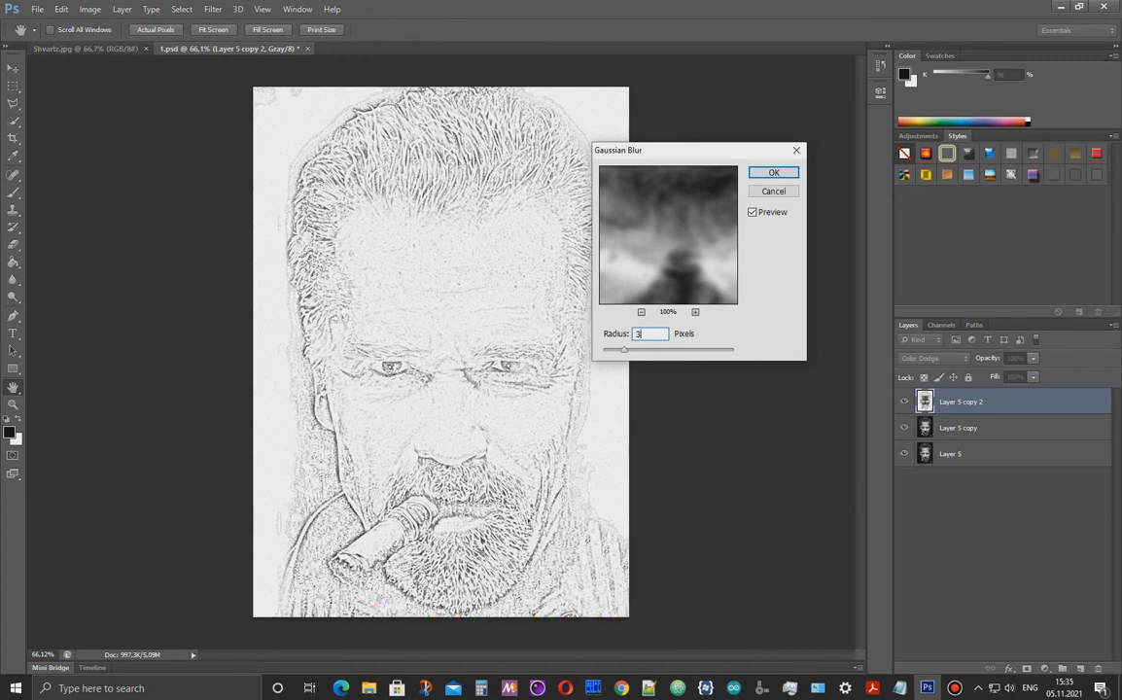
{"action": "left_click", "coordinate": [753, 212]}
{"action": "left_click", "coordinate": [754, 213]}
{"action": "left_click", "coordinate": [775, 173]}
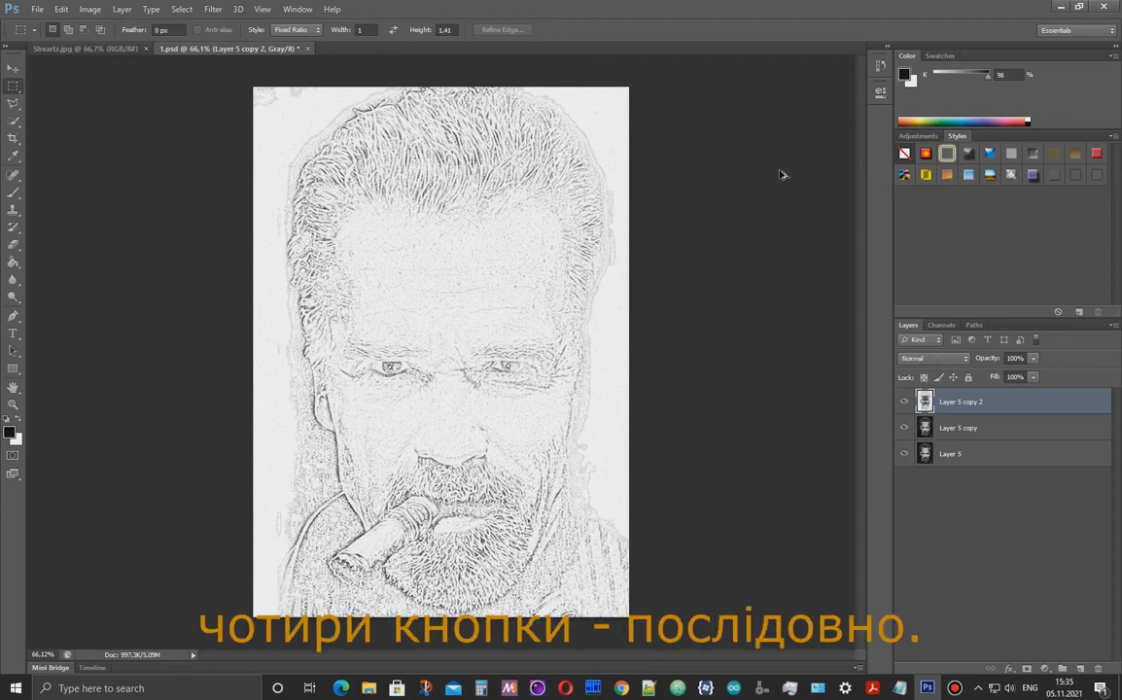
Stamp all visible layers into a new layer on top and set its blend mode to Multiply.
{"action": "key", "text": "ctrl+shift+alt+e"}
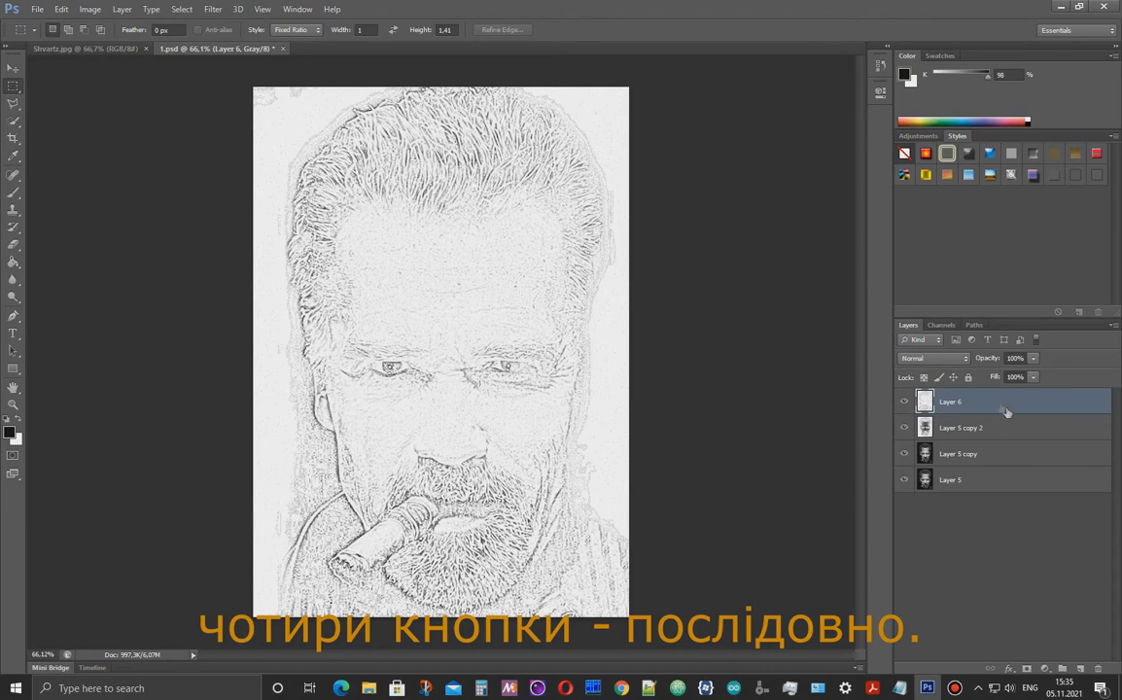
{"action": "left_click", "coordinate": [968, 360]}
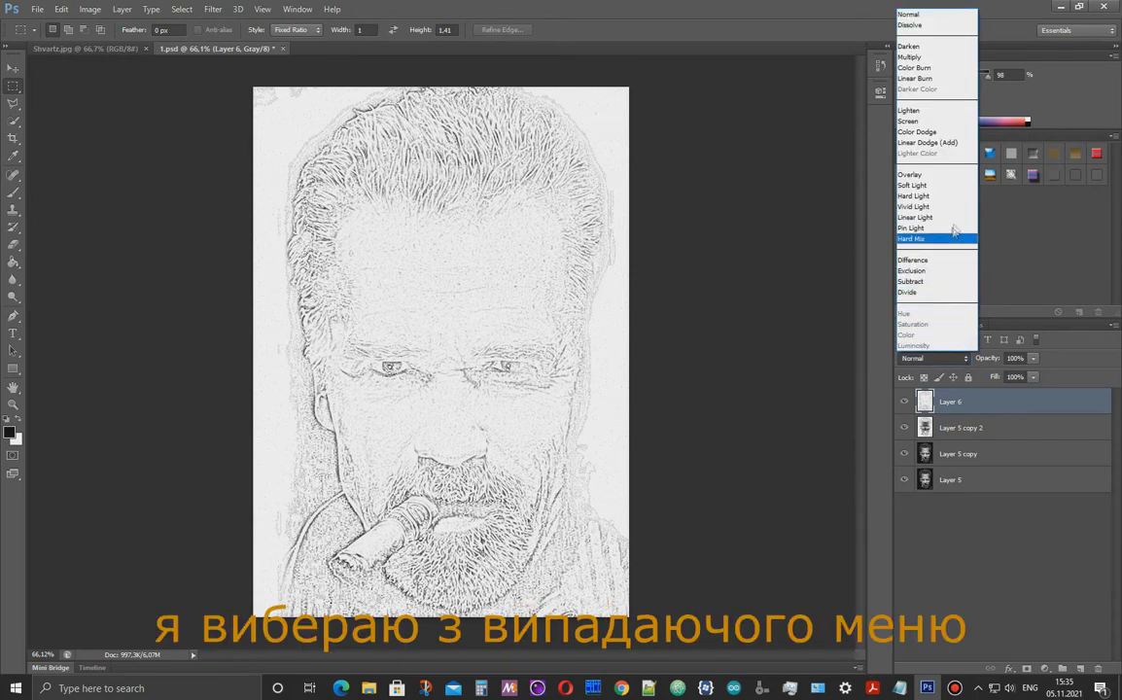
{"action": "left_click", "coordinate": [925, 58]}
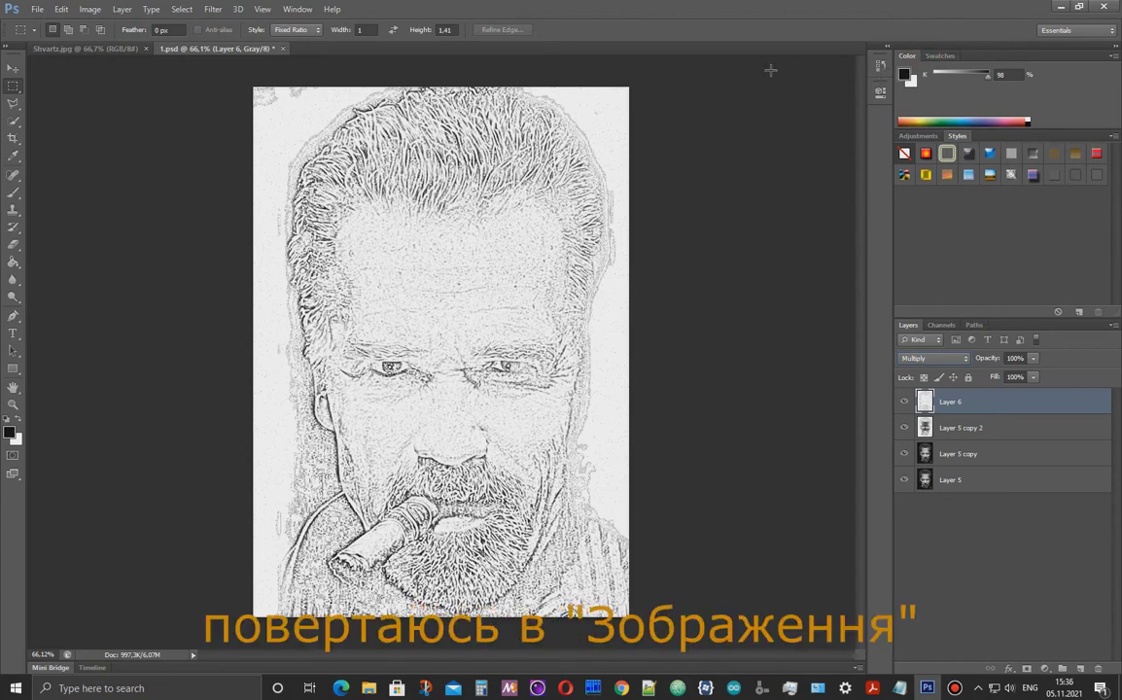
Darken the sketch lines on the merged layer with Levels by raising the black input level to about 200.
{"action": "left_click", "coordinate": [90, 8]}
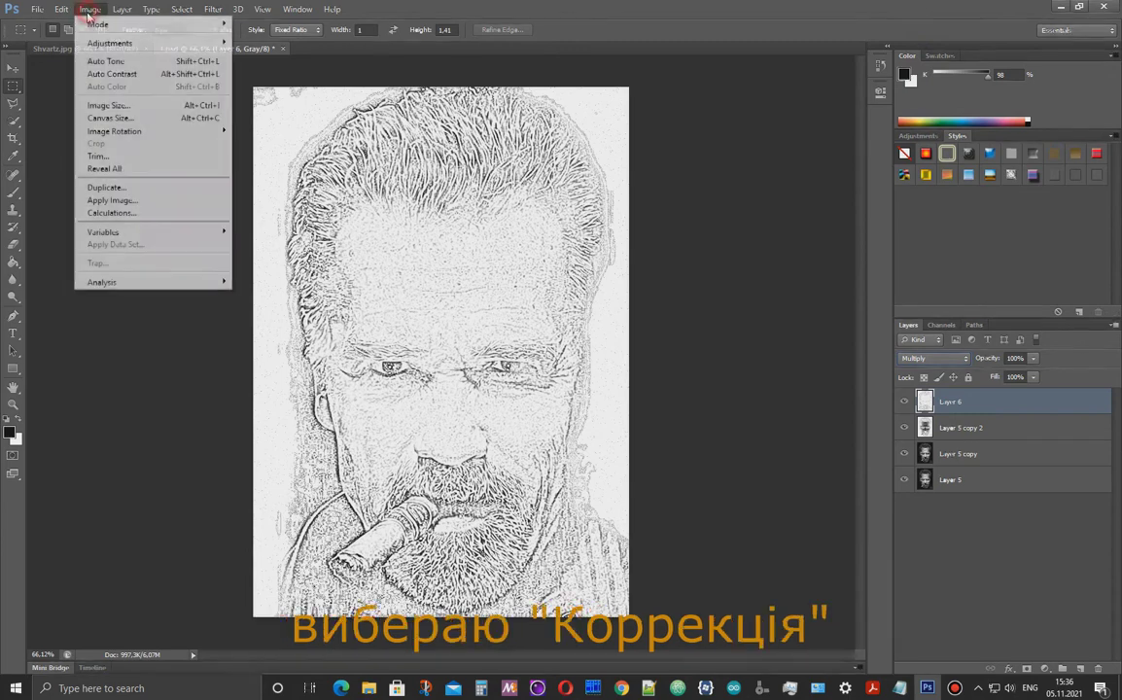
{"action": "mouse_move", "coordinate": [99, 46]}
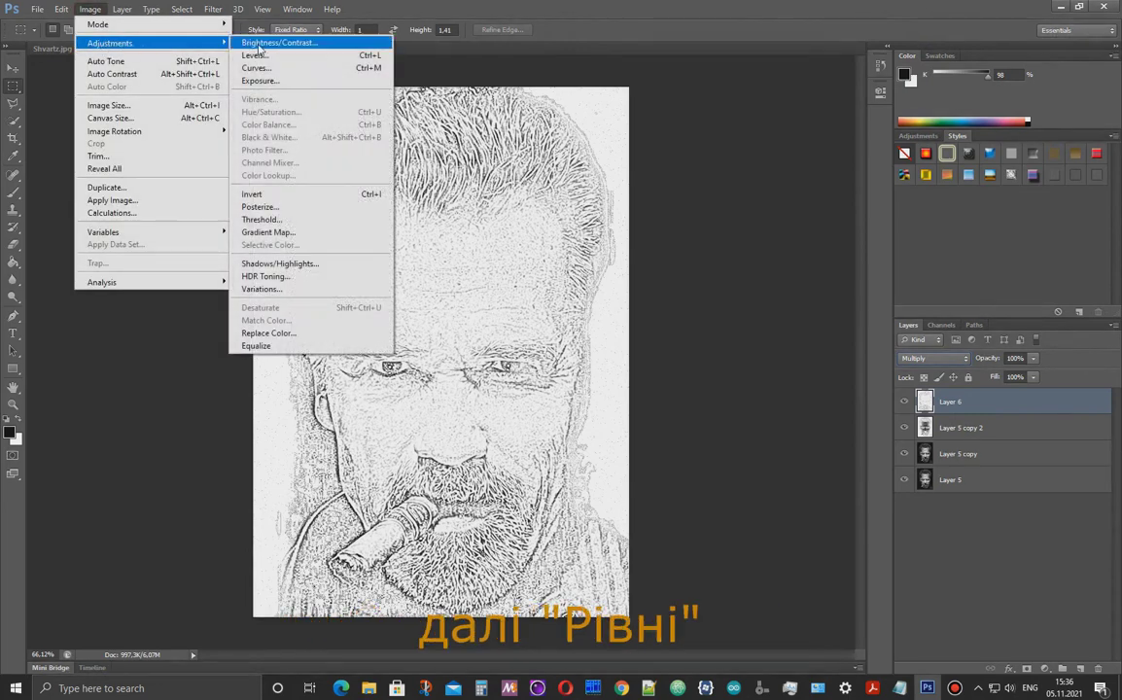
{"action": "left_click", "coordinate": [260, 56]}
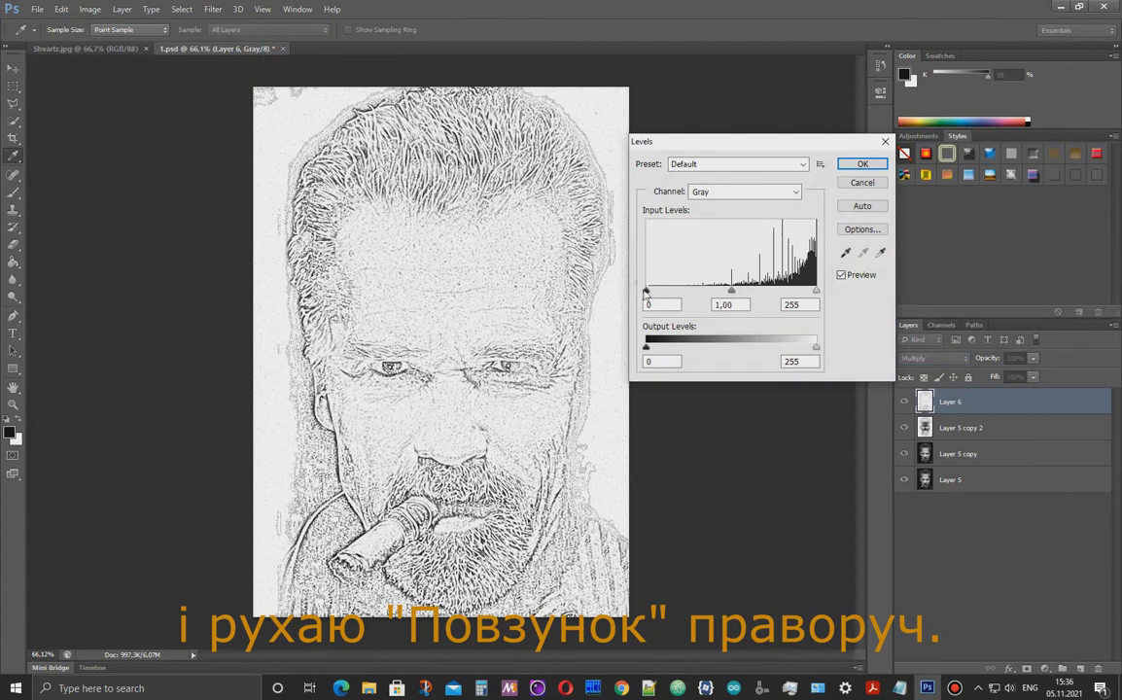
{"action": "left_click_drag", "start_coordinate": [647, 292], "coordinate": [784, 293]}
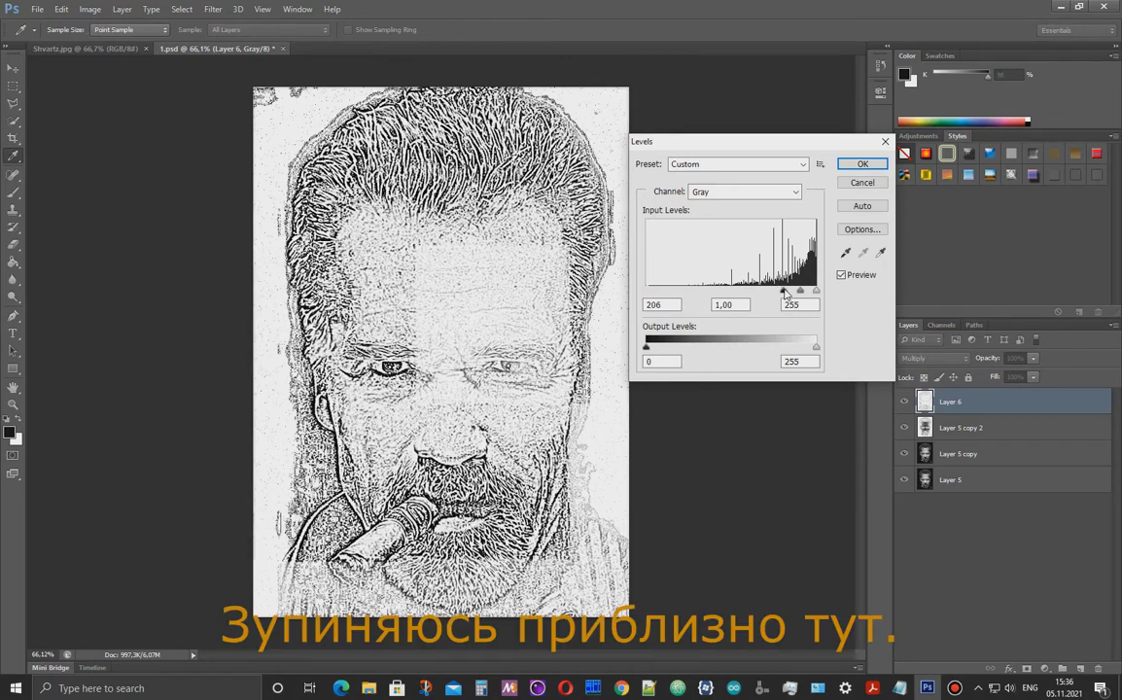
{"action": "left_click_drag", "start_coordinate": [780, 292], "coordinate": [778, 292]}
{"action": "left_click", "coordinate": [862, 165]}
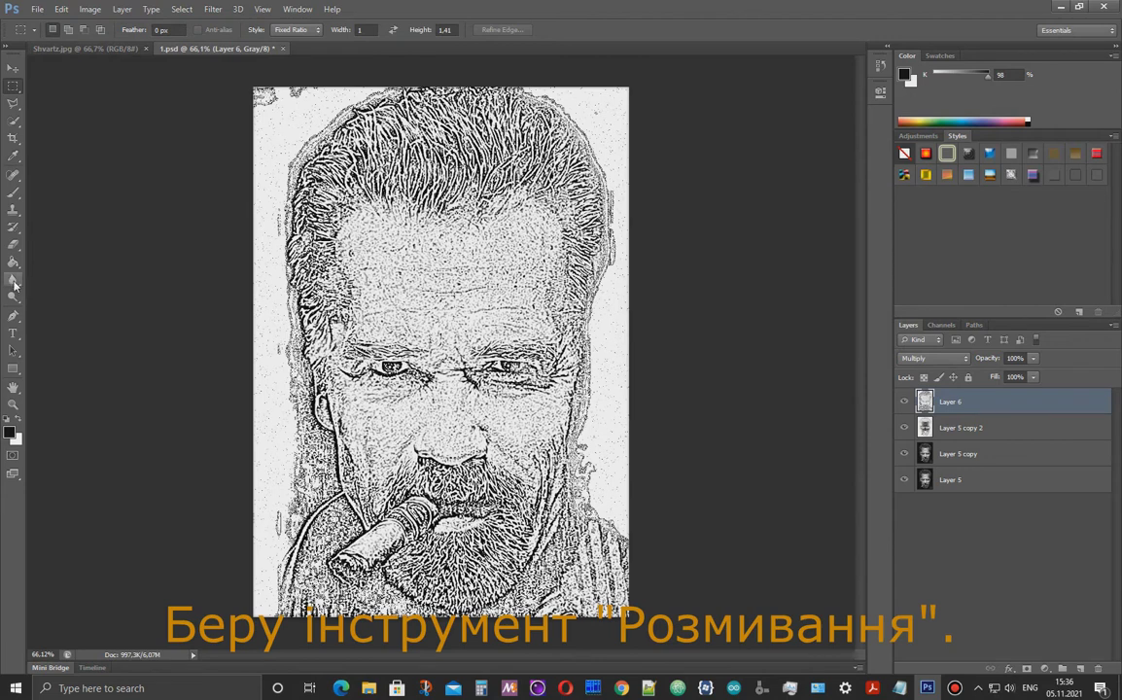
Soften the speckled texture on the forehead using the Blur tool with an 83 px brush.
{"action": "left_click", "coordinate": [13, 282]}
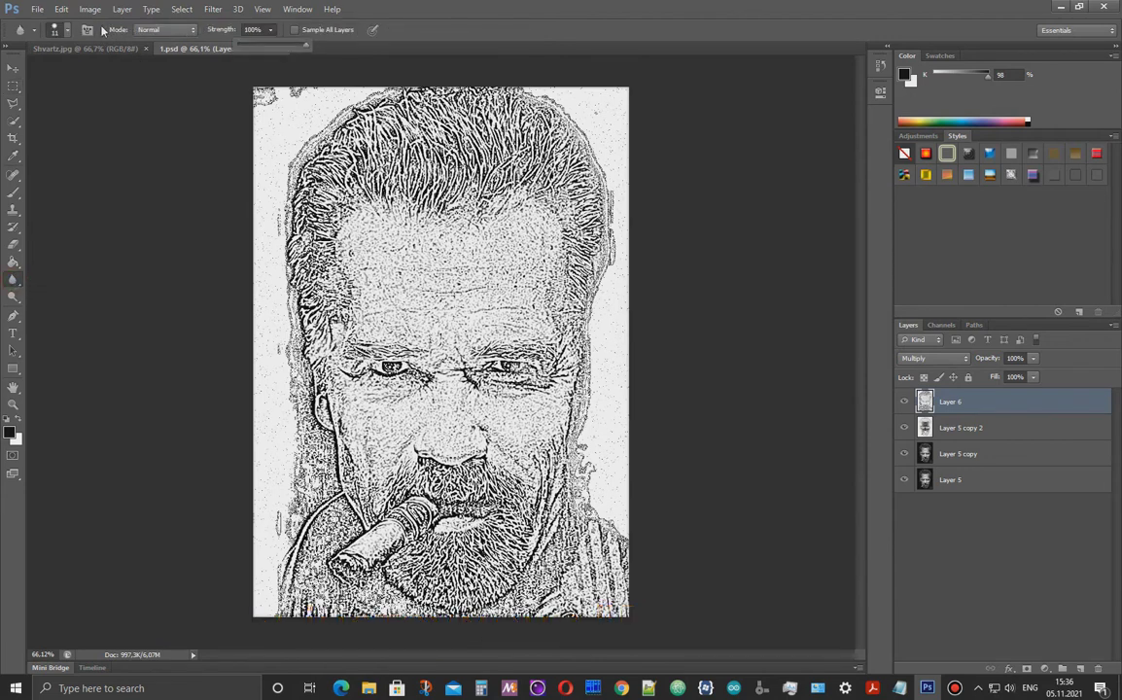
{"action": "left_click", "coordinate": [68, 31]}
{"action": "left_click_drag", "start_coordinate": [26, 75], "coordinate": [45, 75]}
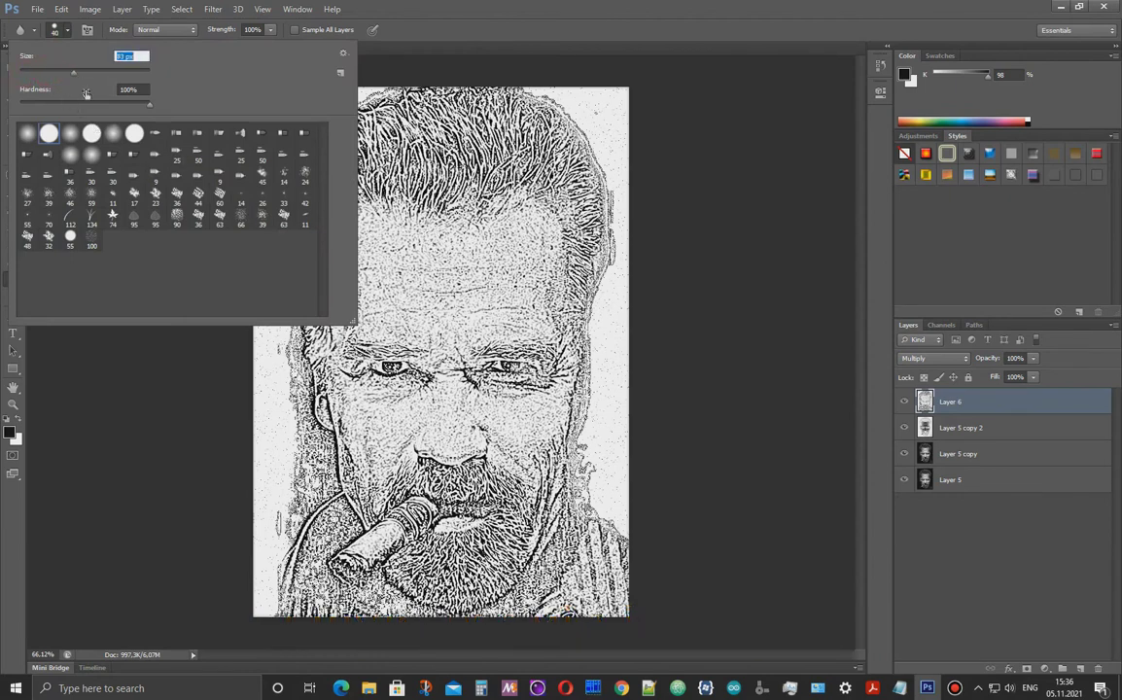
{"action": "left_click", "coordinate": [379, 224]}
{"action": "mouse_move", "coordinate": [419, 246]}
{"action": "left_mouse_down"}
{"action": "mouse_move", "coordinate": [362, 231]}
{"action": "mouse_move", "coordinate": [367, 246]}
{"action": "mouse_move", "coordinate": [335, 225]}
{"action": "mouse_move", "coordinate": [348, 238]}
{"action": "mouse_move", "coordinate": [403, 231]}
{"action": "mouse_move", "coordinate": [458, 256]}
{"action": "mouse_move", "coordinate": [459, 222]}
{"action": "mouse_move", "coordinate": [477, 202]}
{"action": "mouse_move", "coordinate": [449, 216]}
{"action": "mouse_move", "coordinate": [450, 241]}
{"action": "mouse_move", "coordinate": [388, 230]}
{"action": "mouse_move", "coordinate": [342, 255]}
{"action": "mouse_move", "coordinate": [416, 260]}
{"action": "mouse_move", "coordinate": [448, 297]}
{"action": "mouse_move", "coordinate": [342, 289]}
{"action": "mouse_move", "coordinate": [451, 319]}
{"action": "mouse_move", "coordinate": [387, 249]}
{"action": "mouse_move", "coordinate": [546, 238]}
{"action": "mouse_move", "coordinate": [540, 291]}
{"action": "mouse_move", "coordinate": [517, 312]}
{"action": "mouse_move", "coordinate": [477, 306]}
{"action": "mouse_move", "coordinate": [425, 326]}
{"action": "mouse_move", "coordinate": [354, 277]}
{"action": "mouse_move", "coordinate": [436, 251]}
{"action": "mouse_move", "coordinate": [522, 284]}
{"action": "mouse_move", "coordinate": [475, 261]}
{"action": "left_mouse_up"}
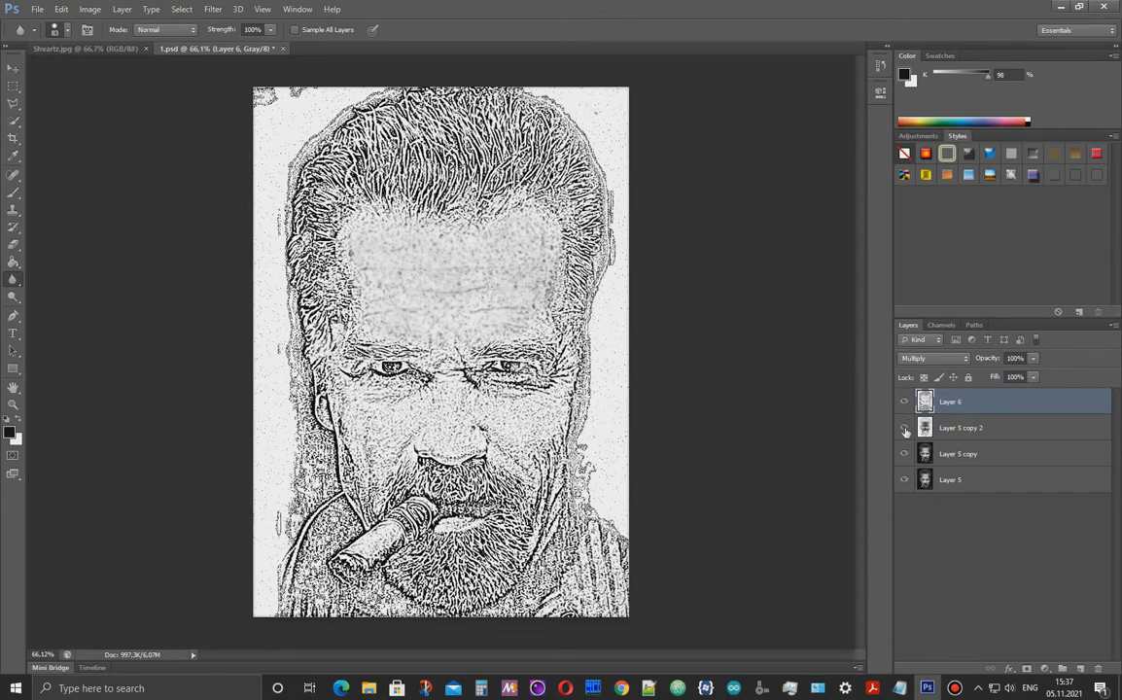
Hide the Layer 5 copy 2 layer and make Layer 6 the active layer.
{"action": "left_click", "coordinate": [980, 428]}
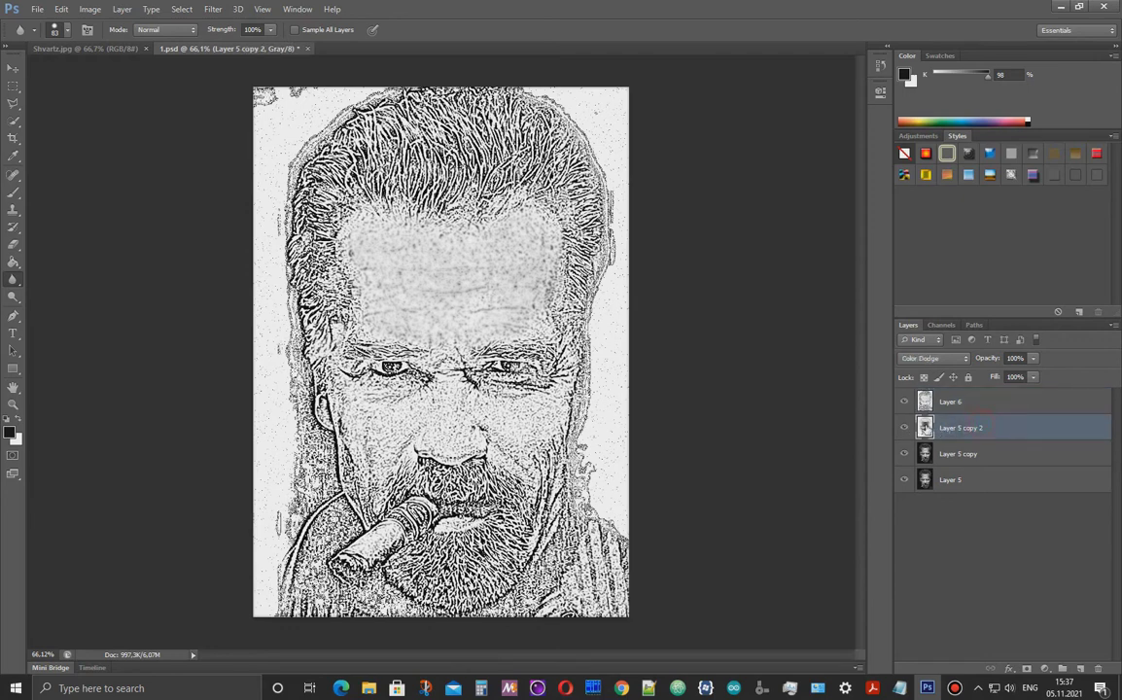
{"action": "left_click", "coordinate": [904, 428]}
{"action": "left_click", "coordinate": [935, 402]}
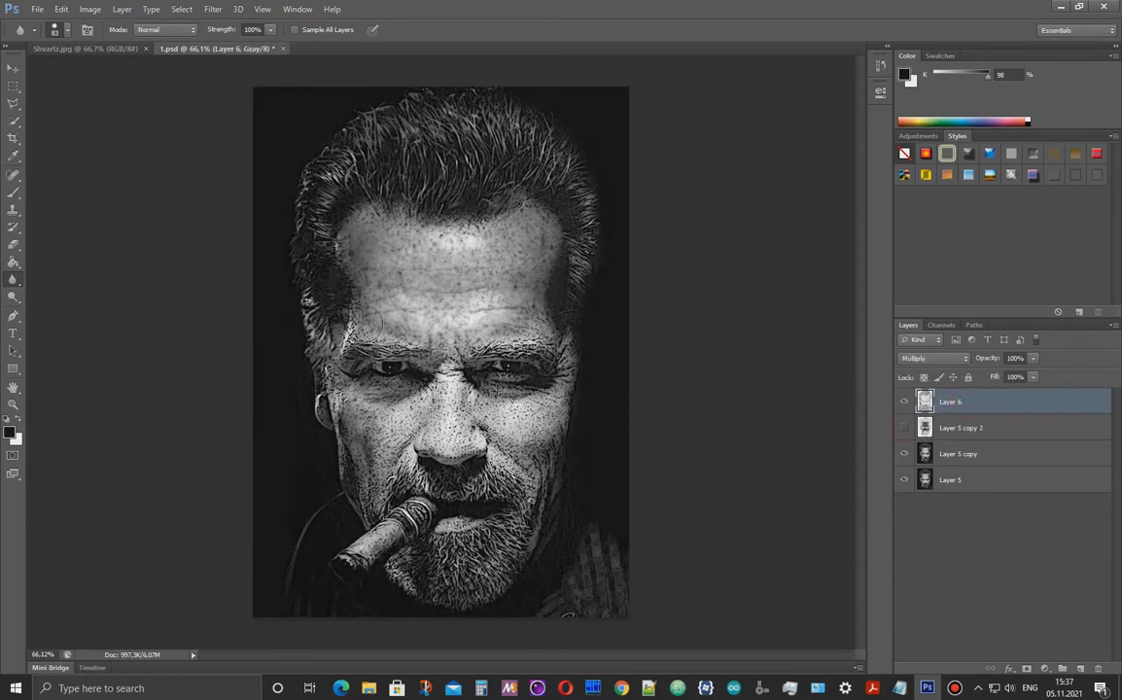
Soften the dark specks on the forehead, cheek and nose of Layer 6 with the Blur tool.
{"action": "mouse_move", "coordinate": [416, 256]}
{"action": "left_mouse_down"}
{"action": "mouse_move", "coordinate": [360, 252]}
{"action": "mouse_move", "coordinate": [366, 264]}
{"action": "mouse_move", "coordinate": [365, 230]}
{"action": "mouse_move", "coordinate": [398, 238]}
{"action": "left_mouse_up"}
{"action": "mouse_move", "coordinate": [476, 215]}
{"action": "left_mouse_down"}
{"action": "mouse_move", "coordinate": [482, 288]}
{"action": "mouse_move", "coordinate": [418, 284]}
{"action": "mouse_move", "coordinate": [389, 297]}
{"action": "left_mouse_up"}
{"action": "mouse_move", "coordinate": [392, 420]}
{"action": "left_mouse_down"}
{"action": "mouse_move", "coordinate": [330, 379]}
{"action": "mouse_move", "coordinate": [408, 418]}
{"action": "mouse_move", "coordinate": [404, 375]}
{"action": "mouse_move", "coordinate": [406, 396]}
{"action": "mouse_move", "coordinate": [468, 439]}
{"action": "mouse_move", "coordinate": [428, 374]}
{"action": "mouse_move", "coordinate": [464, 384]}
{"action": "mouse_move", "coordinate": [464, 406]}
{"action": "mouse_move", "coordinate": [482, 379]}
{"action": "left_mouse_up"}
Paint over the dark specks on the forehead of Layer 6 with a 33 px white brush at 100% opacity.
{"action": "left_click", "coordinate": [18, 198]}
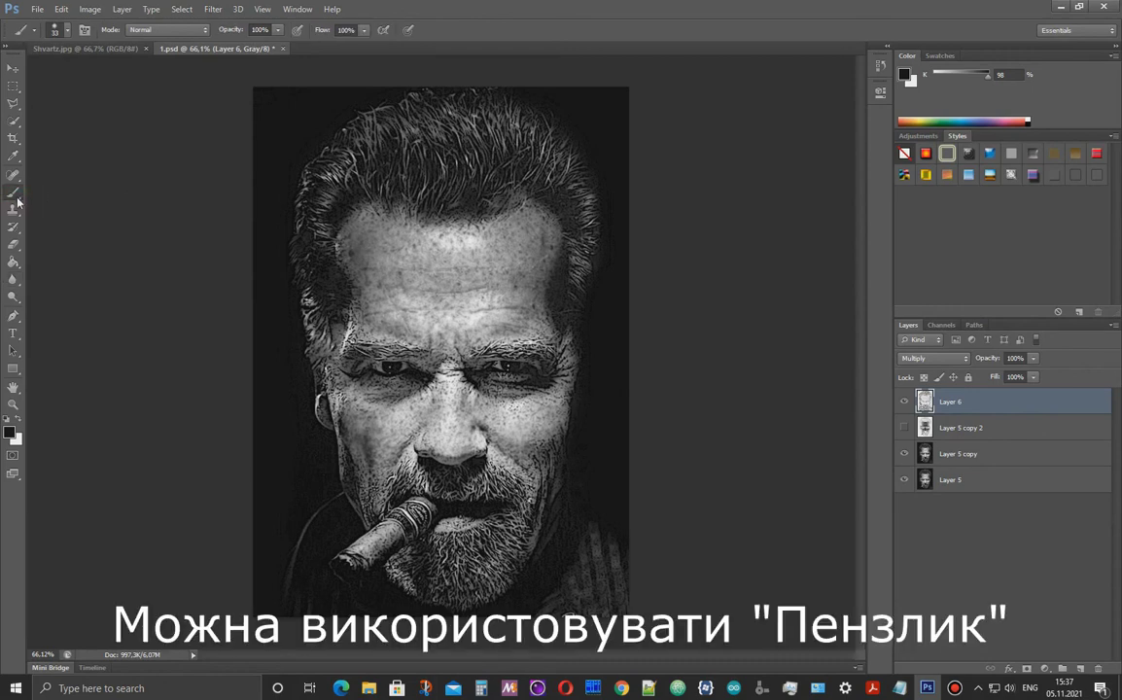
{"action": "left_click", "coordinate": [412, 245]}
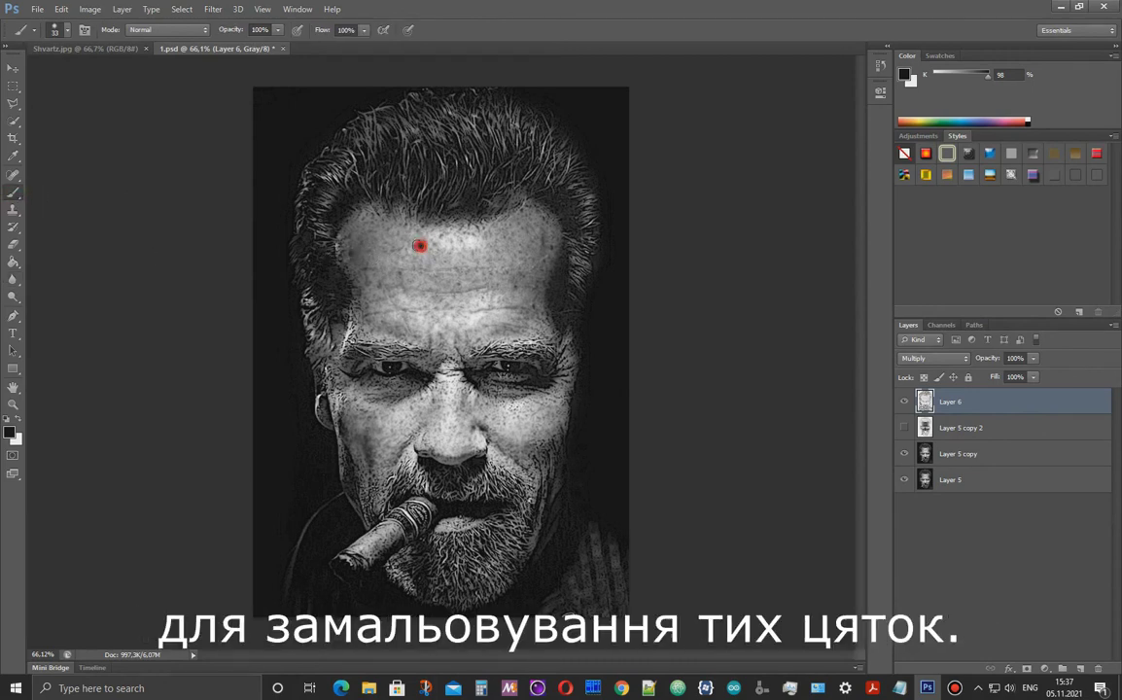
{"action": "key", "text": "ctrl+z"}
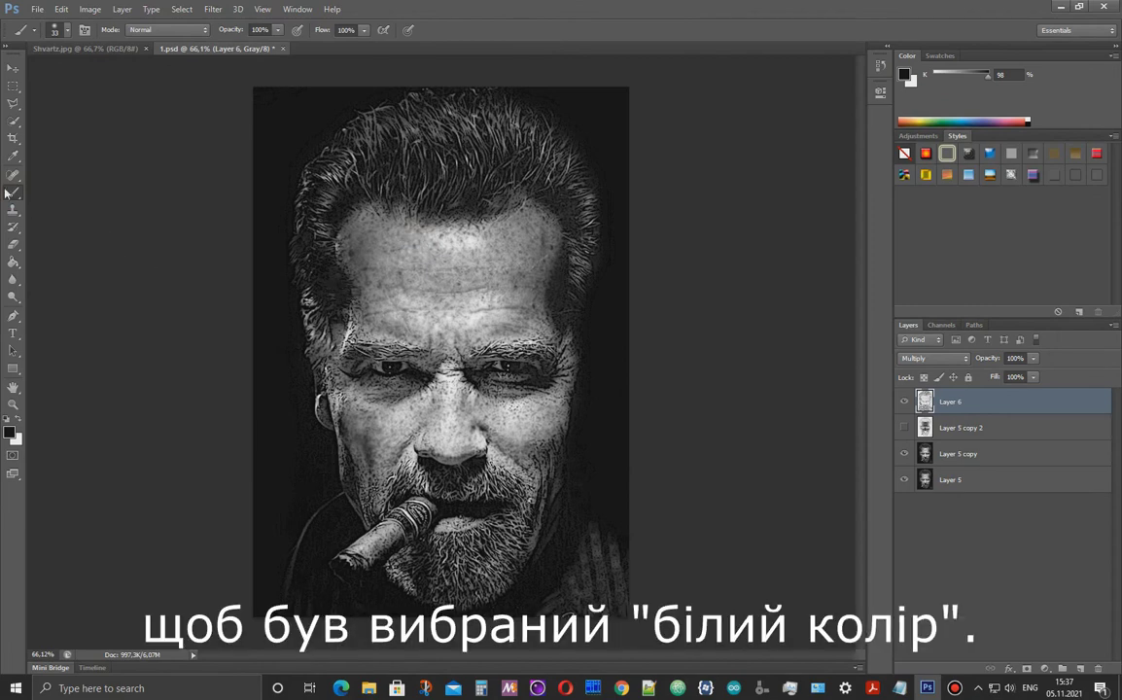
{"action": "left_click", "coordinate": [18, 422]}
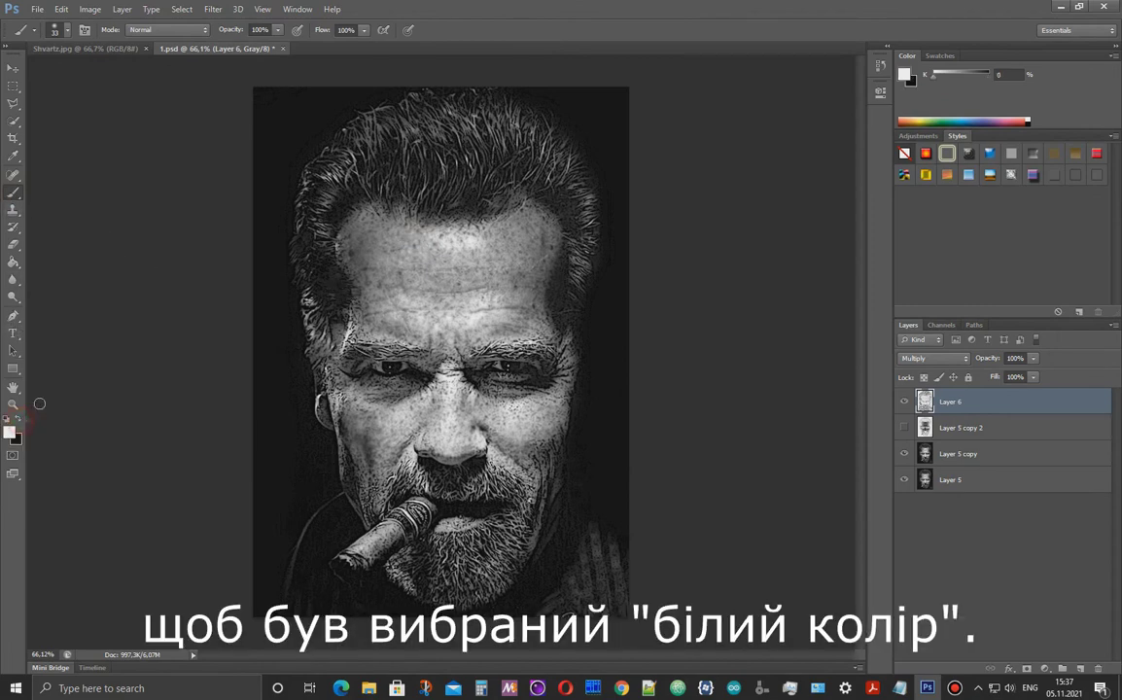
{"action": "left_click_drag", "start_coordinate": [414, 241], "coordinate": [421, 240]}
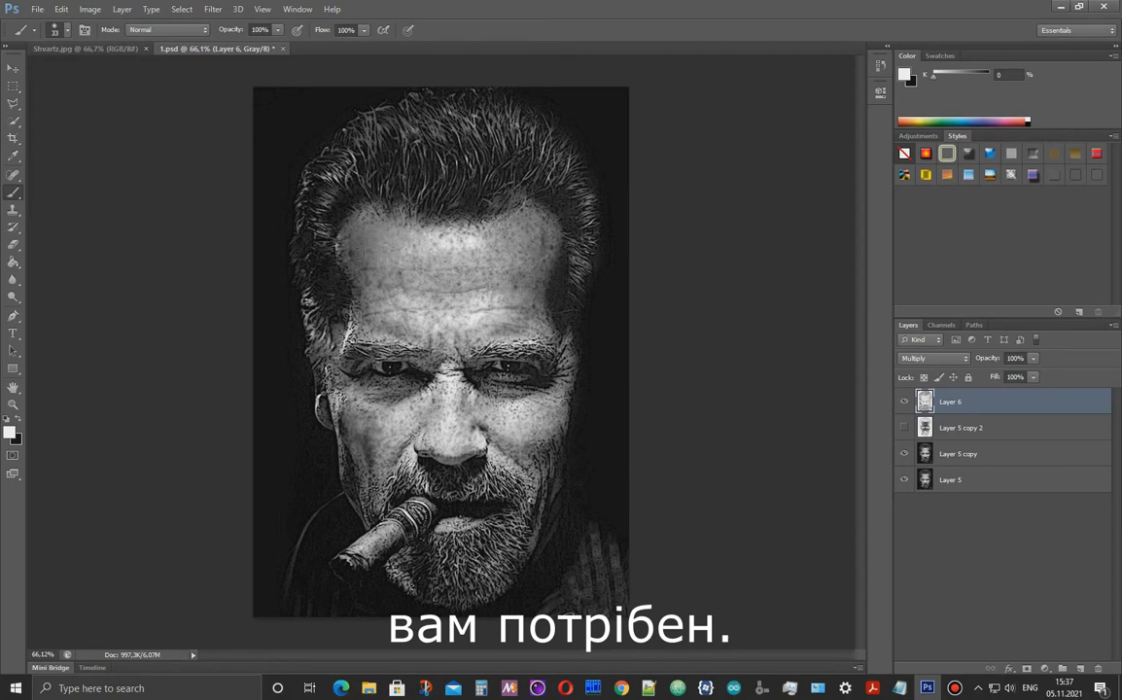
{"action": "mouse_move", "coordinate": [351, 254]}
{"action": "left_mouse_down"}
{"action": "mouse_move", "coordinate": [364, 267]}
{"action": "mouse_move", "coordinate": [424, 271]}
{"action": "left_mouse_up"}
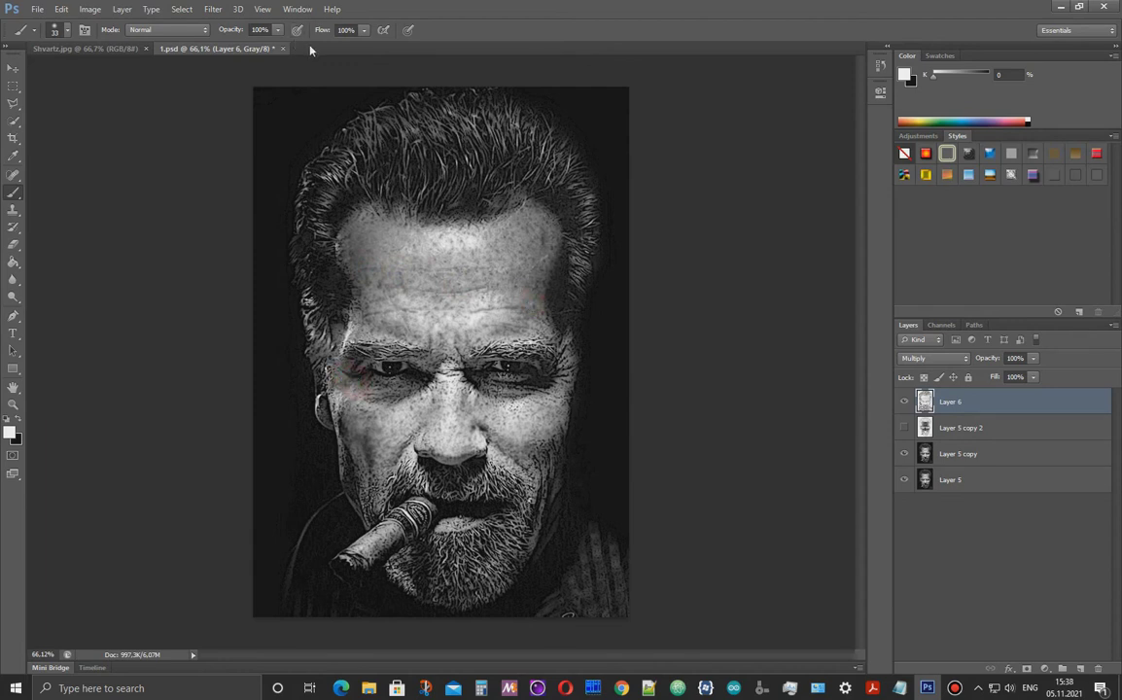
Lower the brush opacity to 56% and paint over the dark texture under the eyes and on the striped shirt.
{"action": "left_click", "coordinate": [276, 30]}
{"action": "mouse_move", "coordinate": [270, 44]}
{"action": "left_mouse_down"}
{"action": "mouse_move", "coordinate": [246, 41]}
{"action": "mouse_move", "coordinate": [258, 49]}
{"action": "left_mouse_up"}
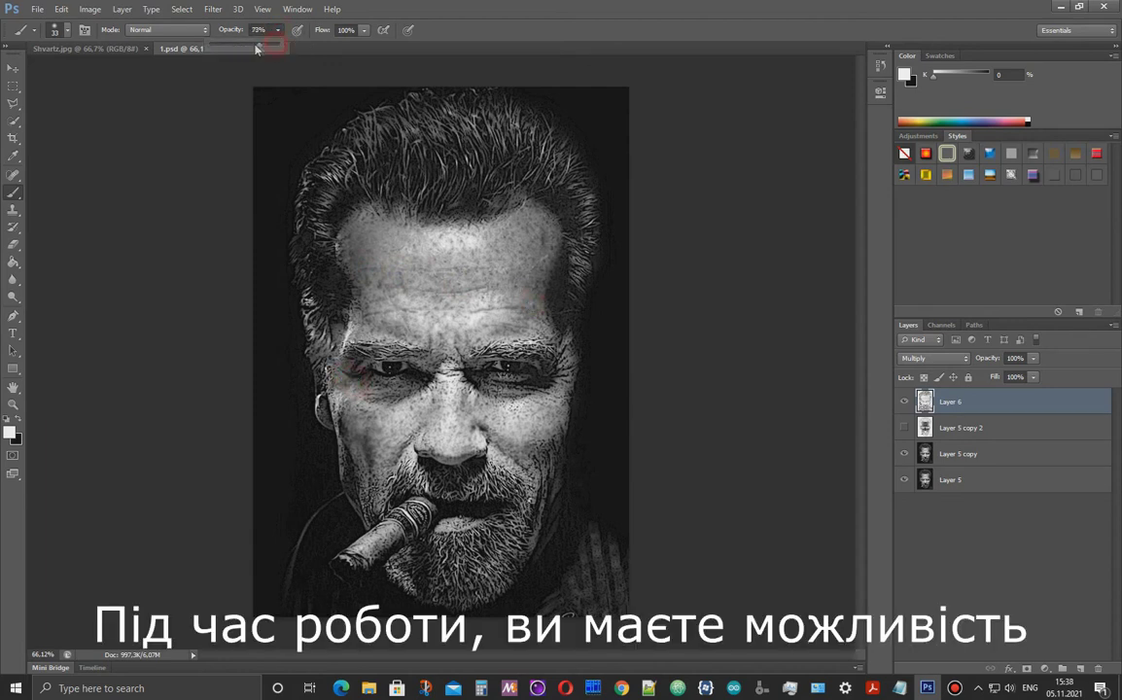
{"action": "left_click", "coordinate": [373, 384]}
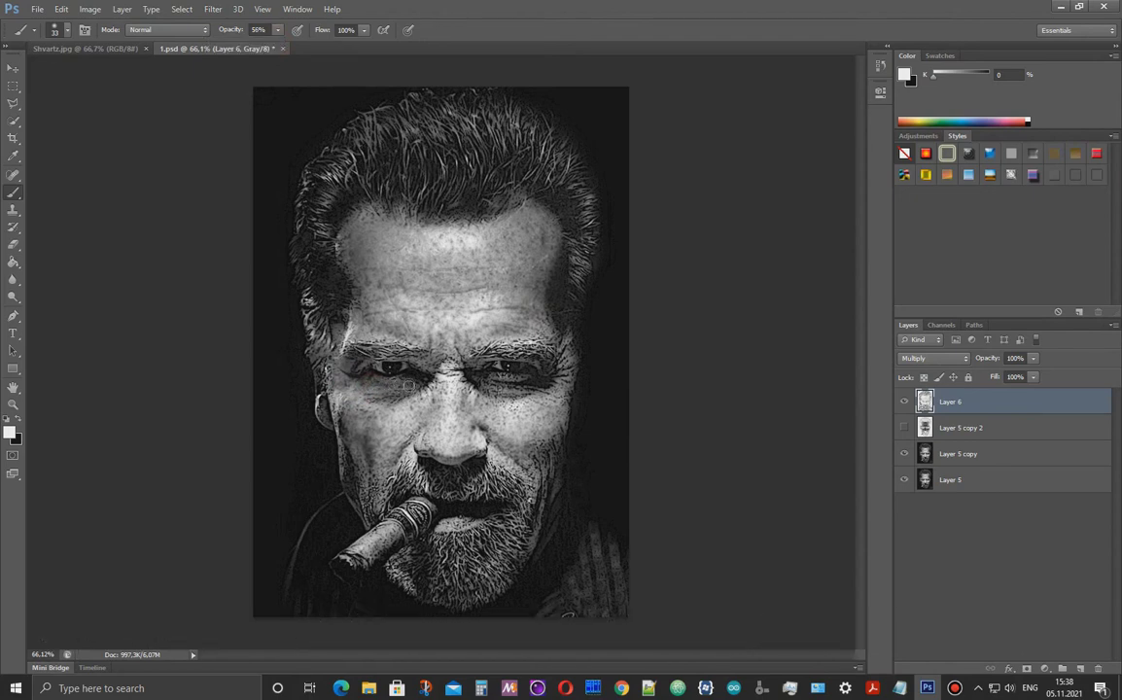
{"action": "left_click_drag", "start_coordinate": [418, 382], "coordinate": [410, 381]}
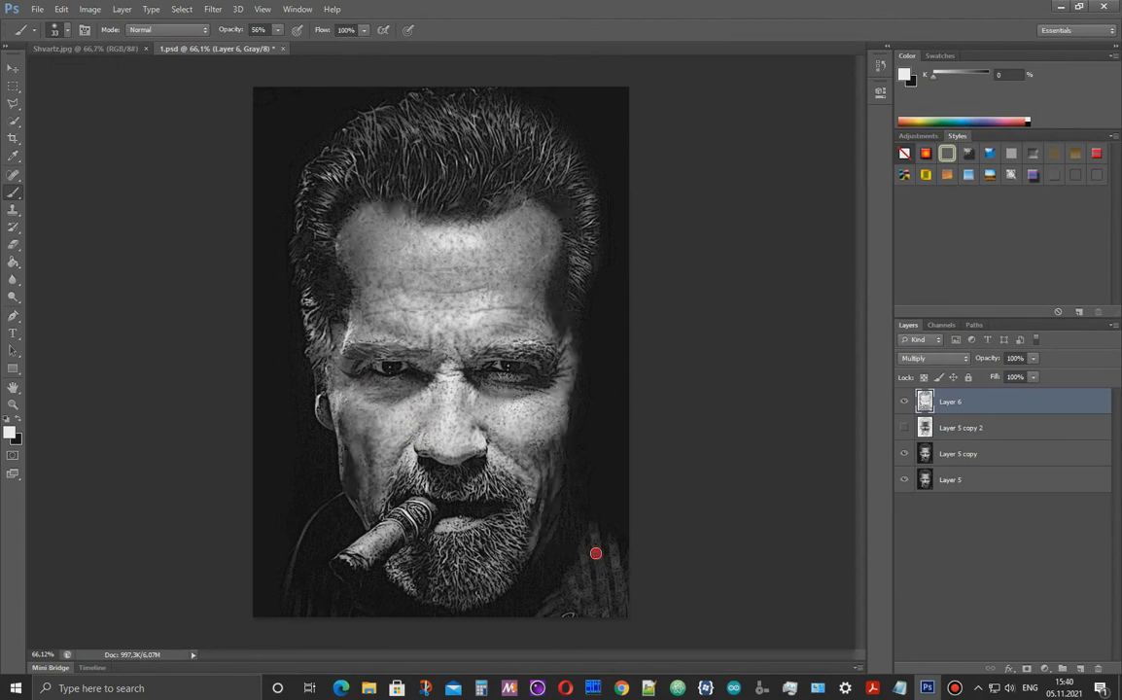
{"action": "mouse_move", "coordinate": [596, 553]}
{"action": "left_mouse_down"}
{"action": "mouse_move", "coordinate": [586, 556]}
{"action": "mouse_move", "coordinate": [608, 580]}
{"action": "left_mouse_up"}
Blur the rough texture on both sides of the clothing below the face with the Blur tool.
{"action": "left_click", "coordinate": [14, 279]}
{"action": "mouse_move", "coordinate": [591, 581]}
{"action": "left_mouse_down"}
{"action": "mouse_move", "coordinate": [612, 616]}
{"action": "mouse_move", "coordinate": [610, 563]}
{"action": "mouse_move", "coordinate": [621, 601]}
{"action": "mouse_move", "coordinate": [611, 550]}
{"action": "mouse_move", "coordinate": [605, 605]}
{"action": "mouse_move", "coordinate": [583, 589]}
{"action": "mouse_move", "coordinate": [569, 598]}
{"action": "mouse_move", "coordinate": [558, 567]}
{"action": "mouse_move", "coordinate": [571, 532]}
{"action": "left_mouse_up"}
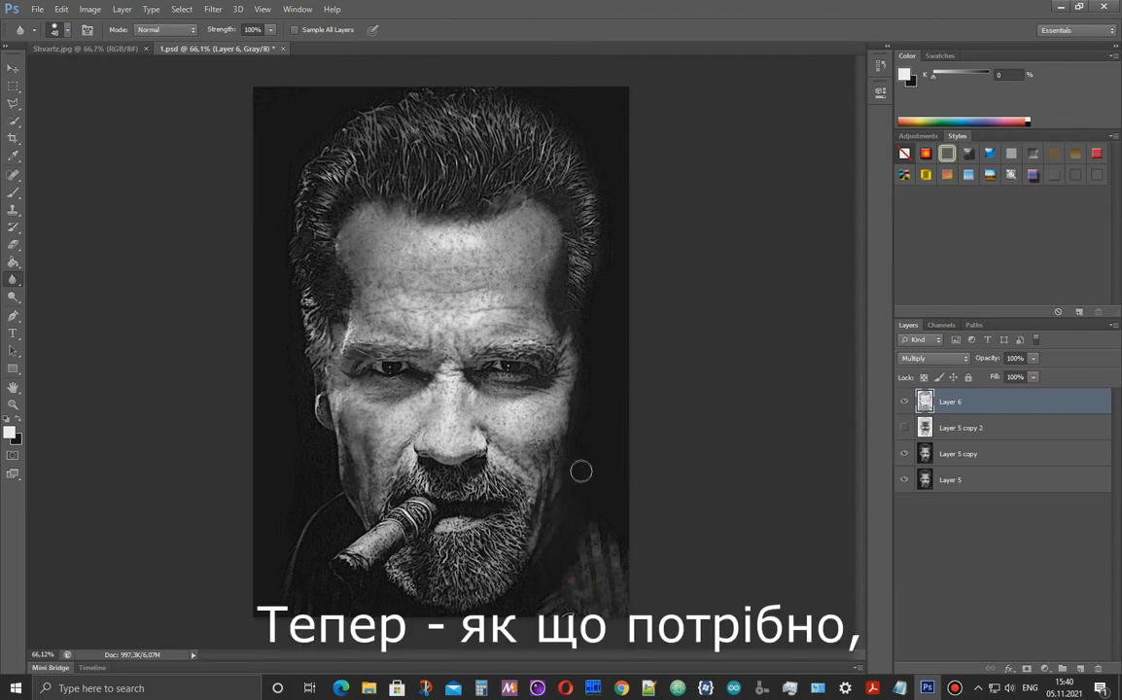
{"action": "left_click", "coordinate": [335, 597]}
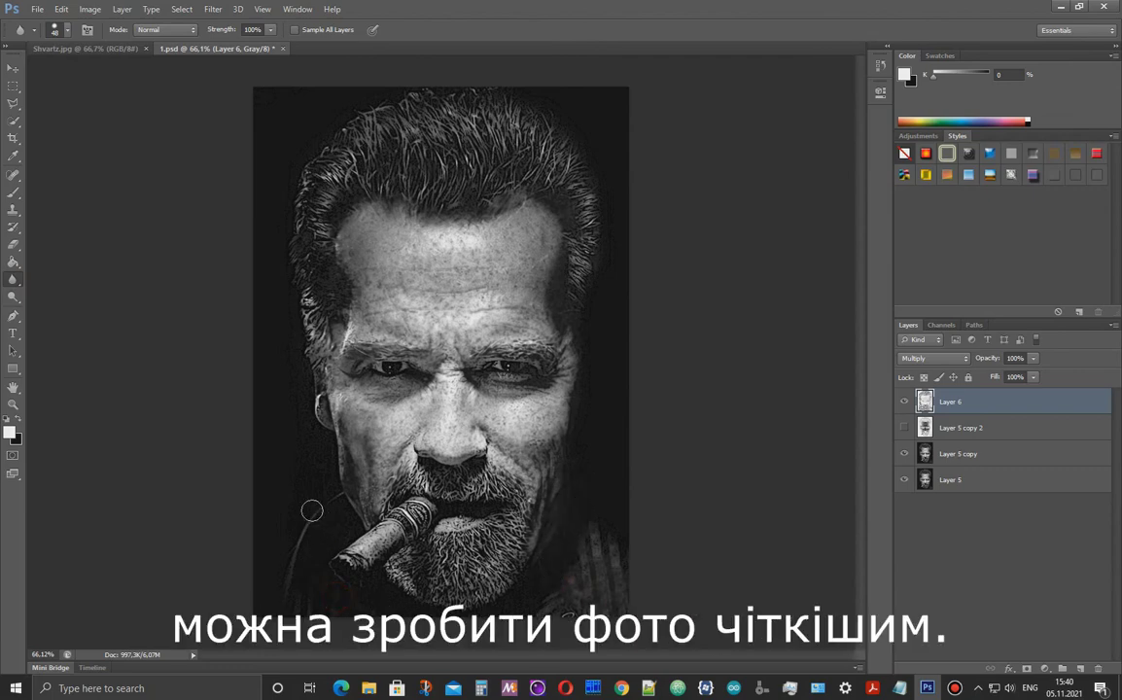
{"action": "key", "text": "b"}
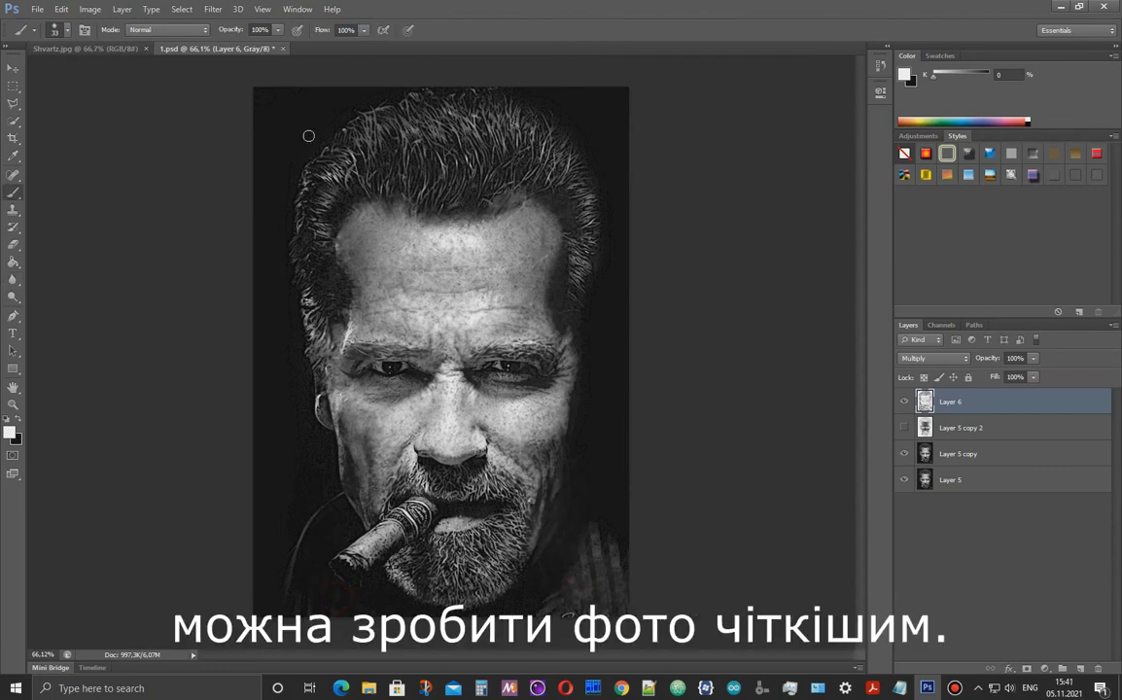
Open the Smart Sharpen filter for Layer 6 and bring the eyes and nose into its preview.
{"action": "left_click", "coordinate": [213, 10]}
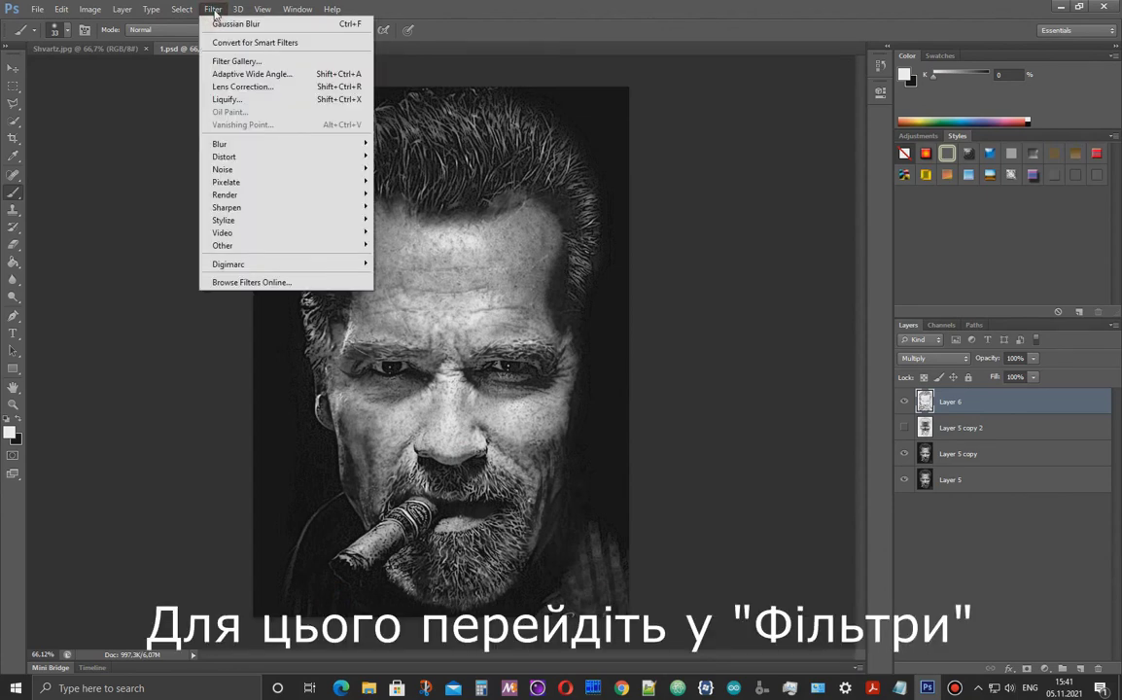
{"action": "mouse_move", "coordinate": [255, 211]}
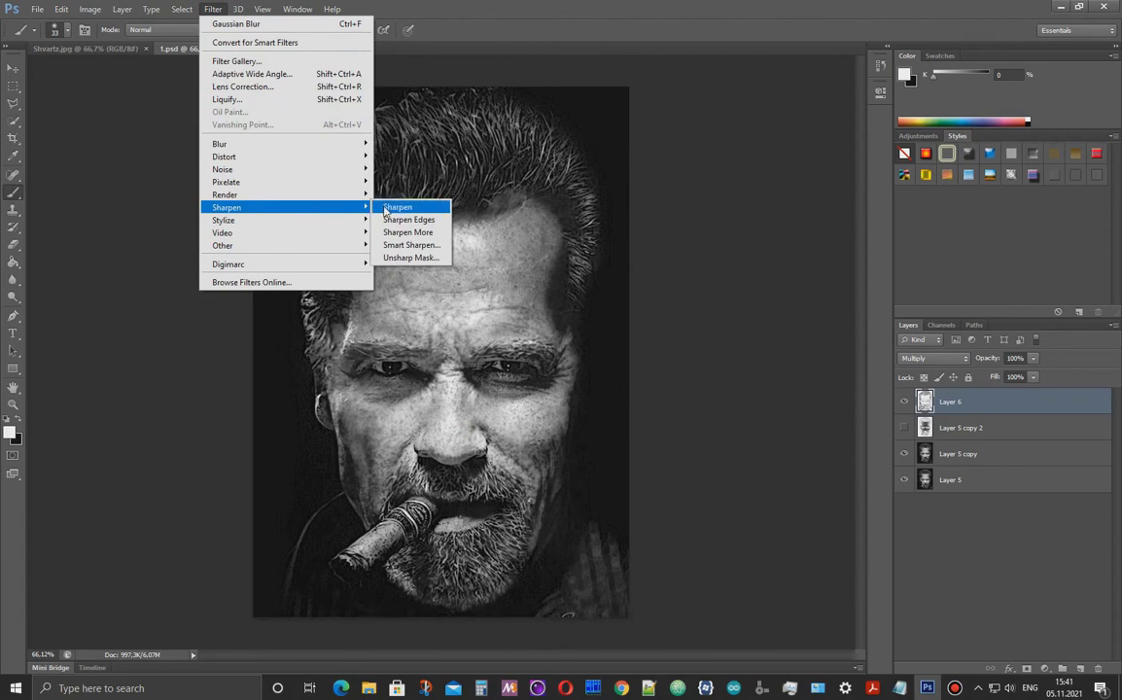
{"action": "left_click", "coordinate": [410, 245]}
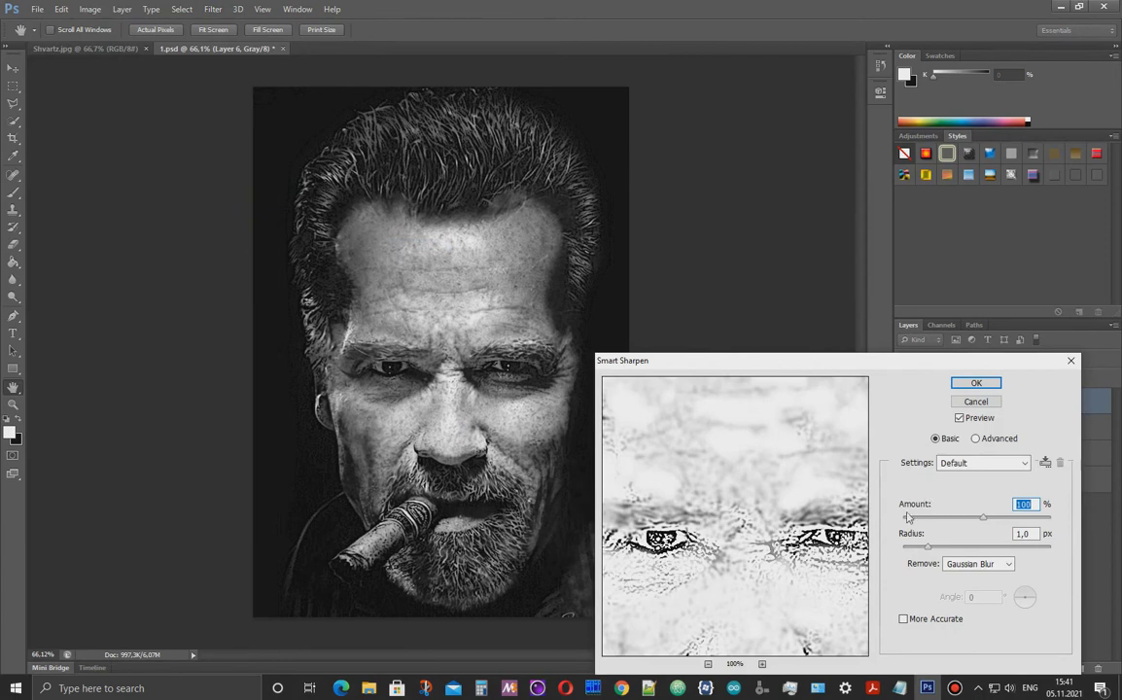
{"action": "left_click_drag", "start_coordinate": [783, 491], "coordinate": [800, 400]}
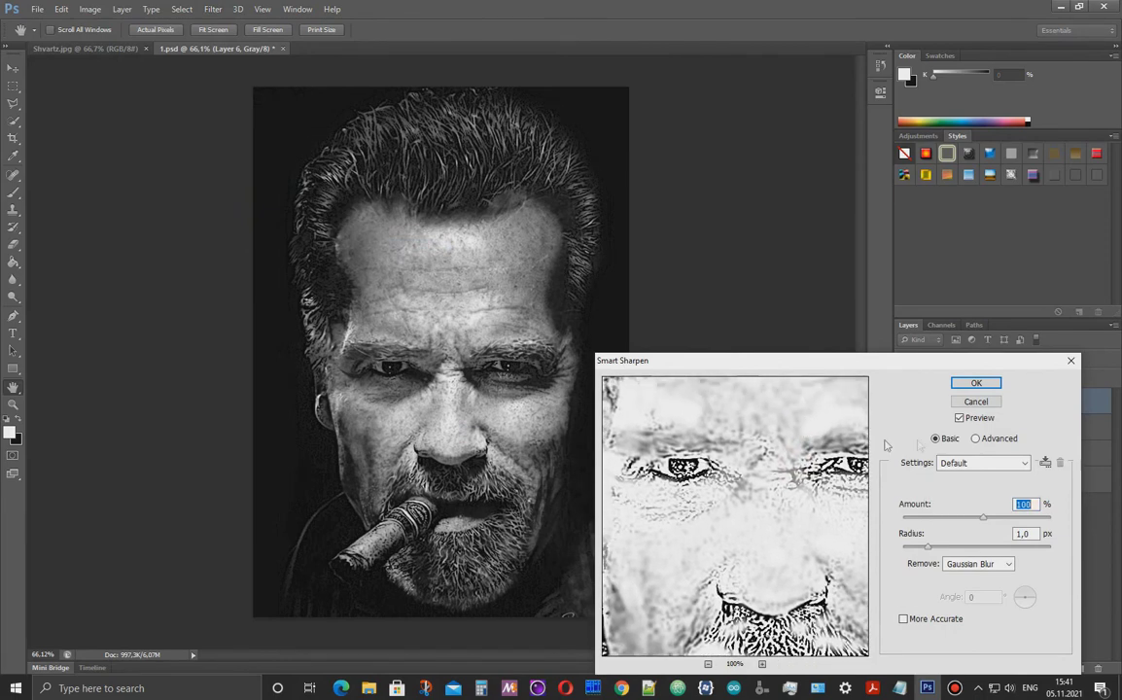
Try a Smart Sharpen amount of 200% and compare the face with the preview off and on.
{"action": "left_click", "coordinate": [959, 418]}
{"action": "double_click", "coordinate": [1025, 504]}
{"action": "type", "text": "200"}
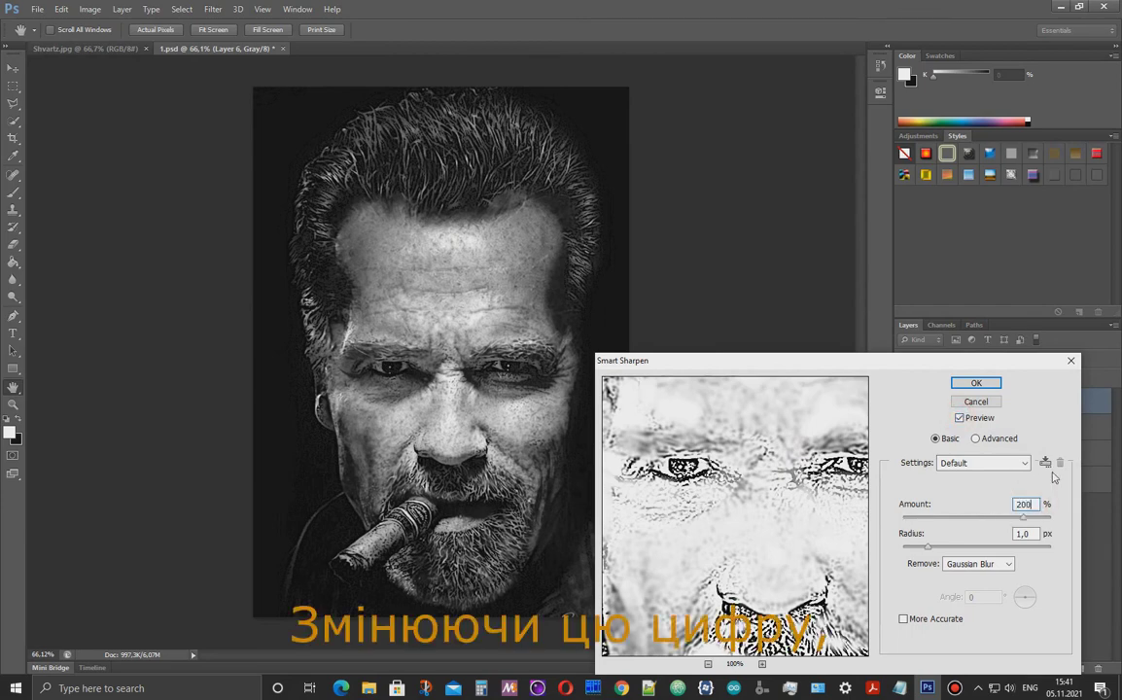
{"action": "left_click", "coordinate": [960, 418]}
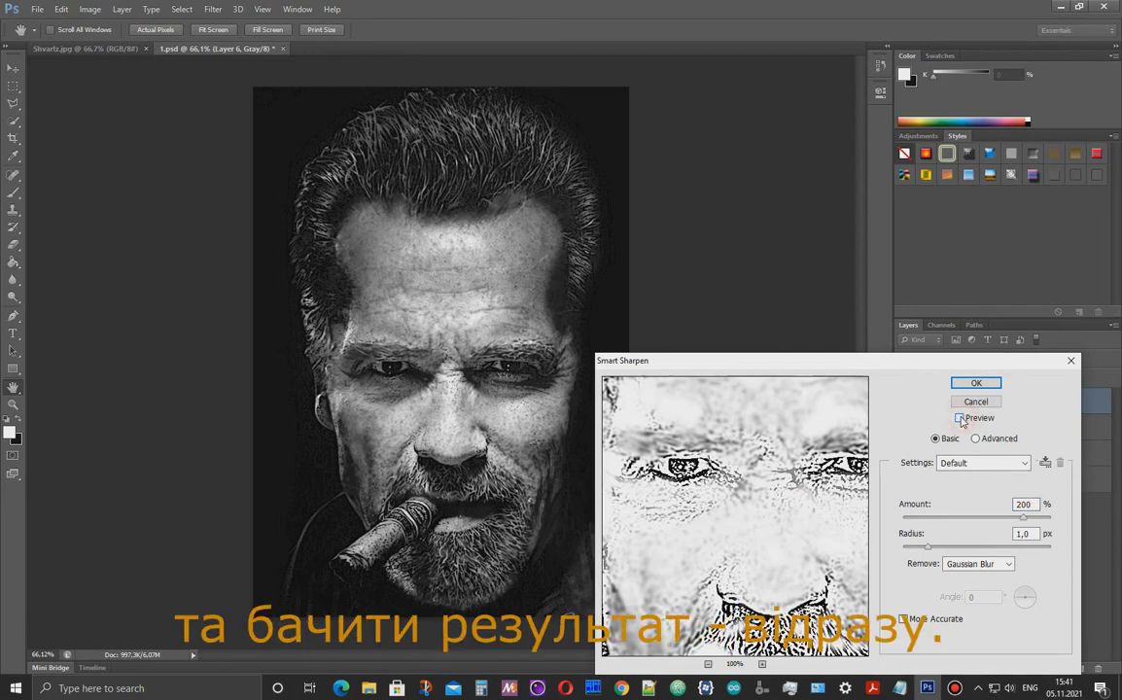
{"action": "left_click", "coordinate": [960, 418]}
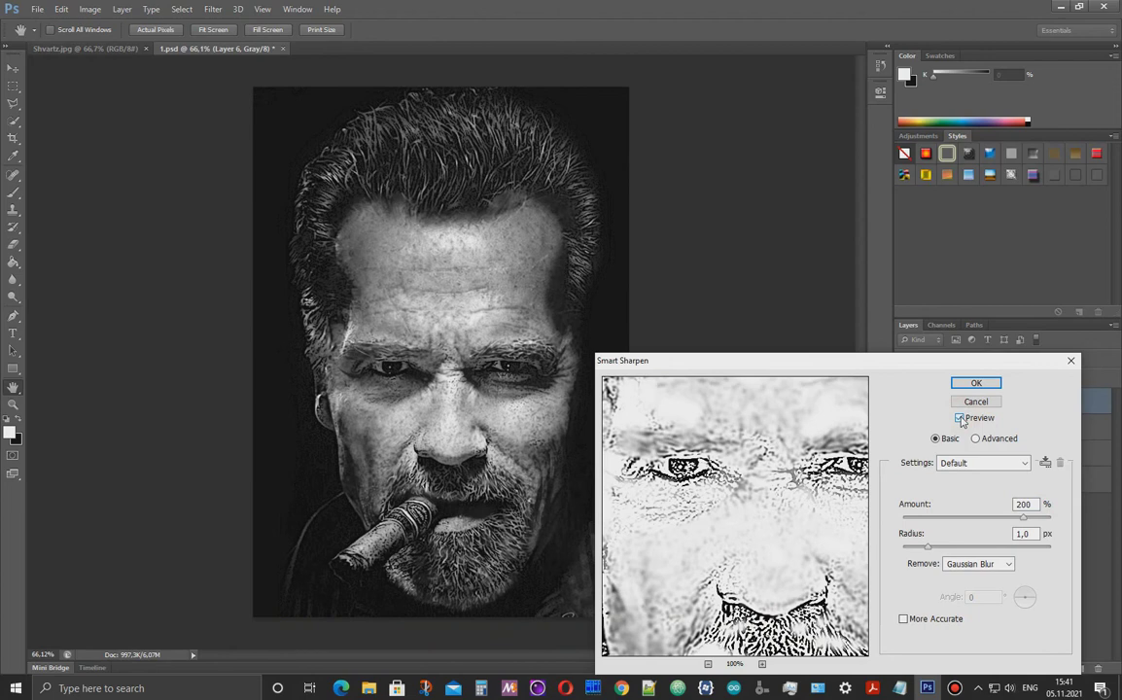
{"action": "left_click_drag", "start_coordinate": [483, 367], "coordinate": [515, 367]}
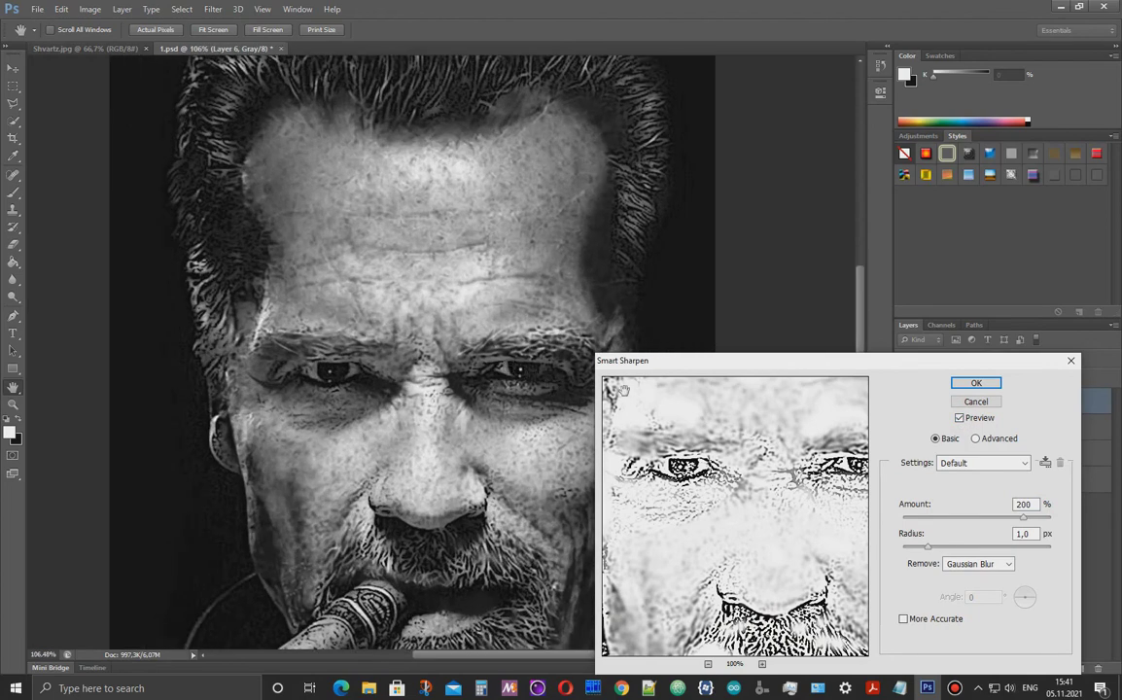
Set the Smart Sharpen amount to 100% and apply the filter.
{"action": "left_click", "coordinate": [959, 418]}
{"action": "double_click", "coordinate": [1023, 504]}
{"action": "type", "text": "100"}
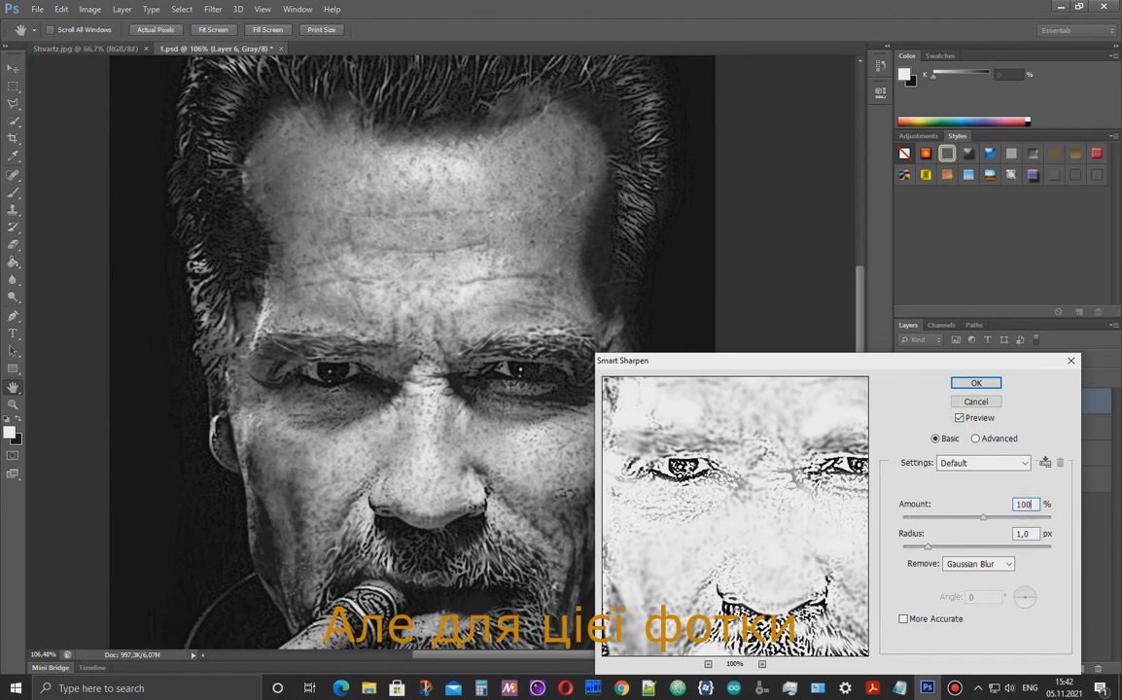
{"action": "left_click", "coordinate": [975, 387]}
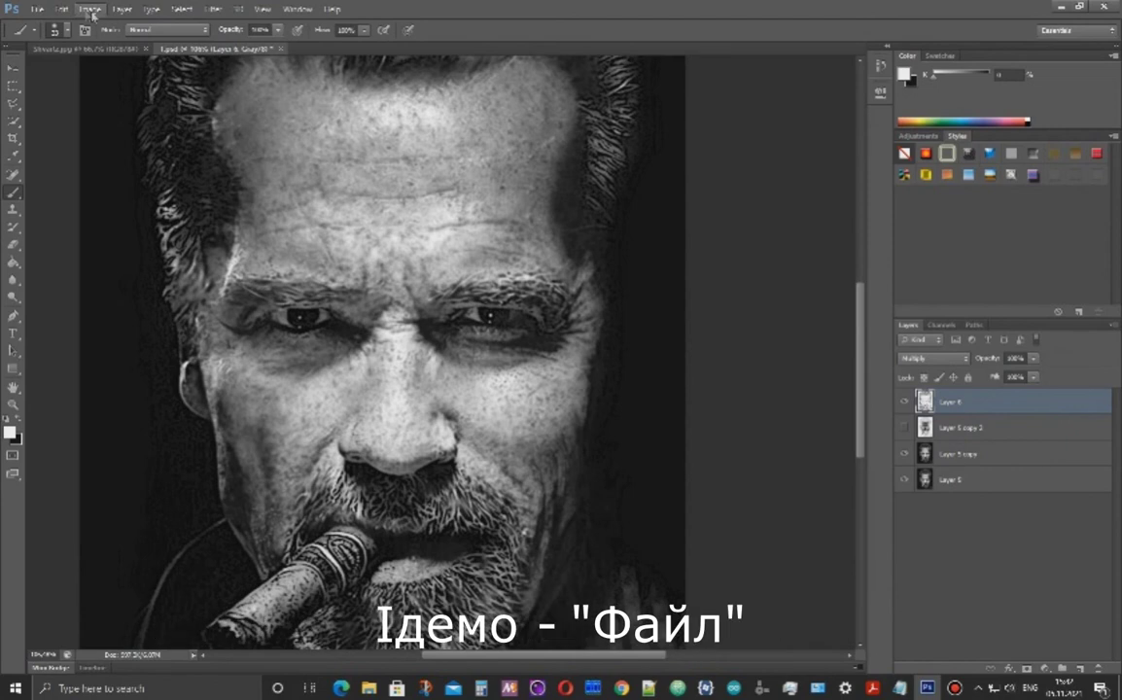
Save a copy of the image as 1.bmp in the ForYouTube folder, using BMP format, Windows file format and 8-bit depth.
{"action": "left_click", "coordinate": [36, 10]}
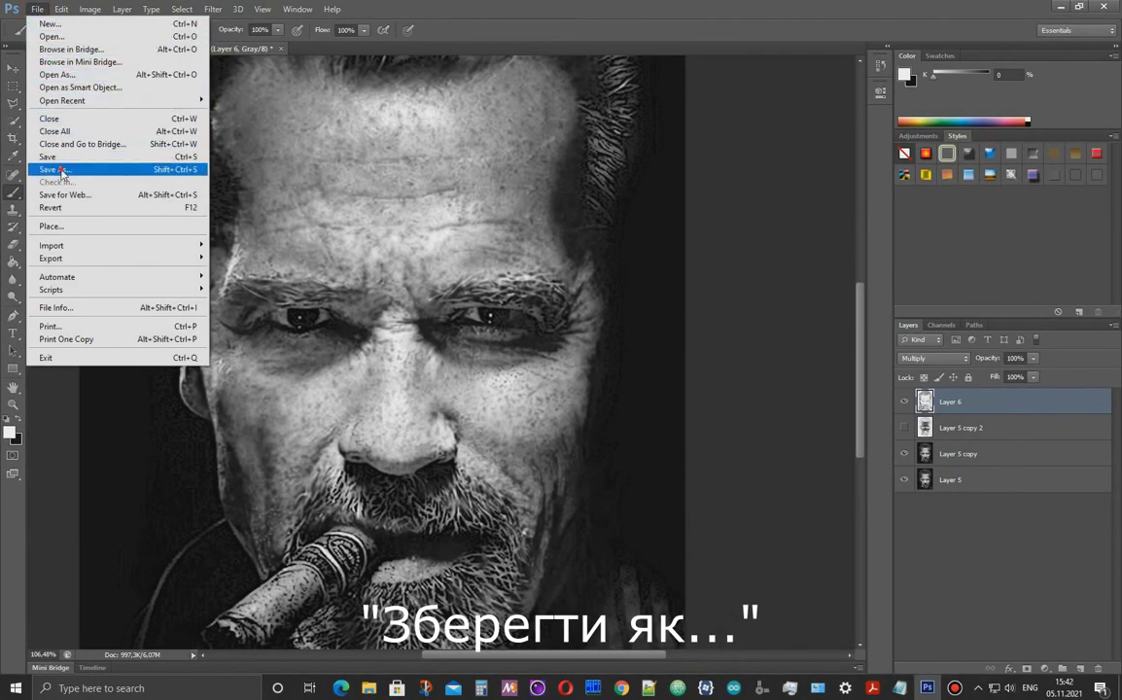
{"action": "left_click", "coordinate": [56, 170]}
{"action": "left_click", "coordinate": [671, 381]}
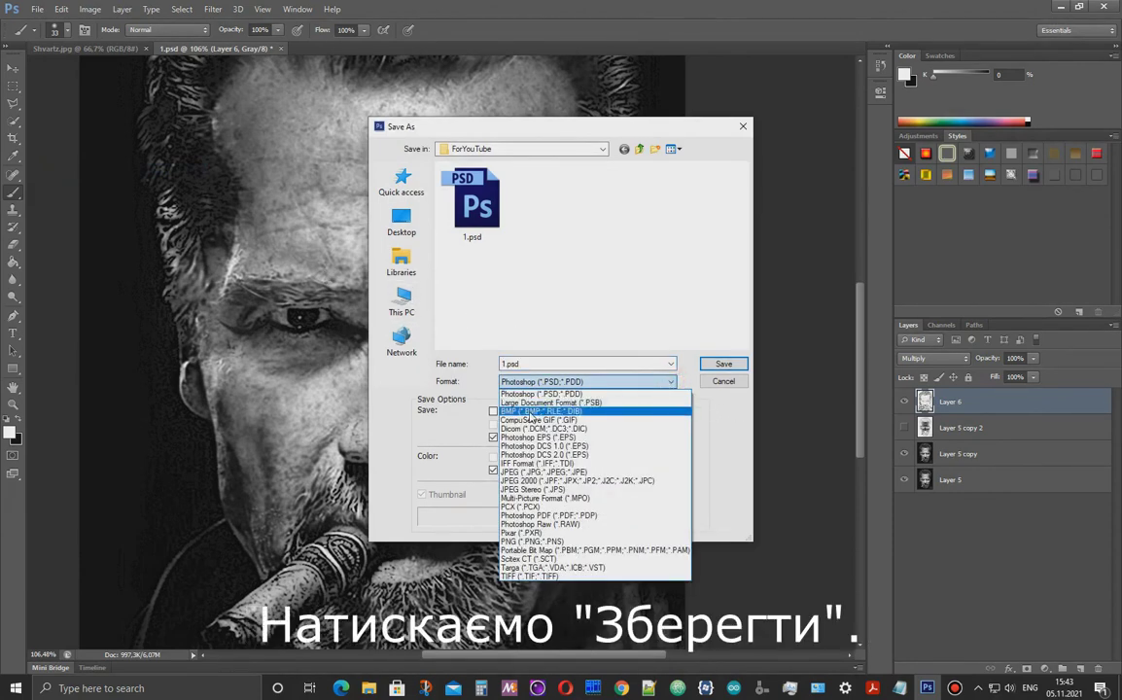
{"action": "left_click", "coordinate": [530, 412]}
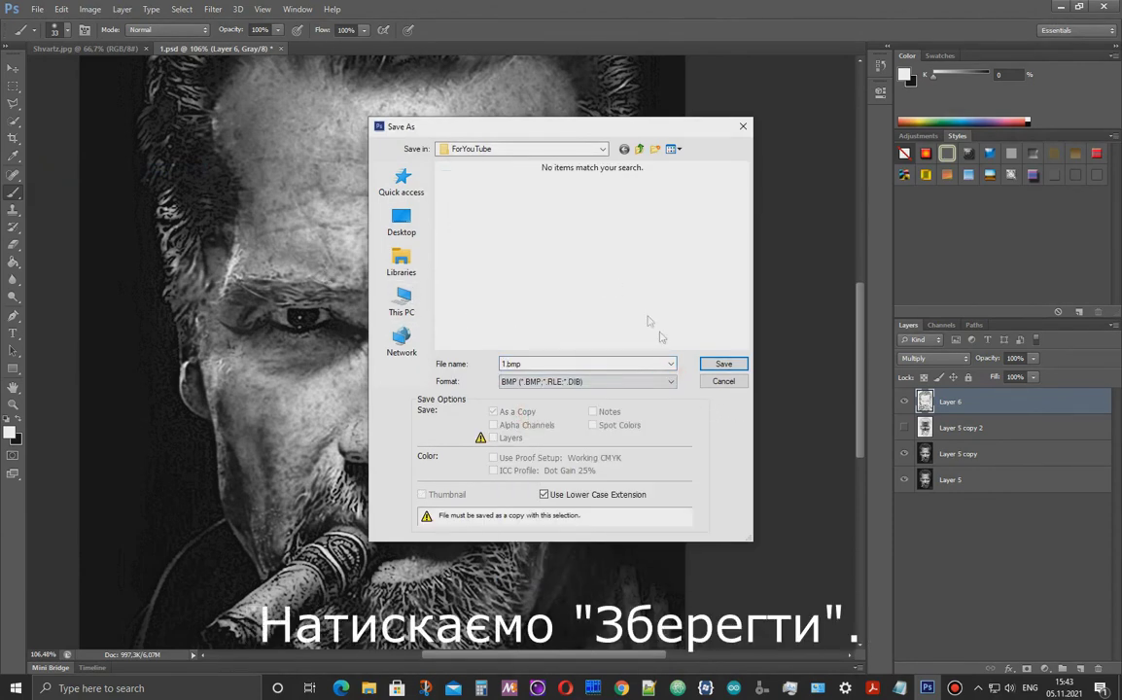
{"action": "left_click", "coordinate": [723, 363]}
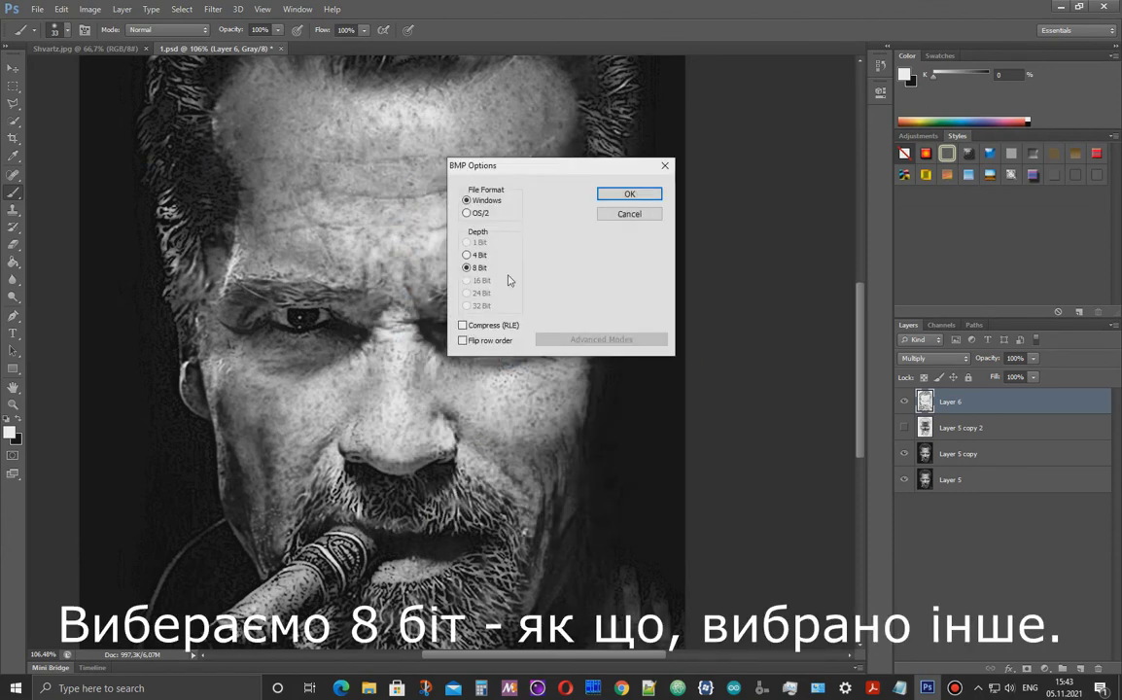
{"action": "left_click", "coordinate": [467, 268]}
{"action": "left_click", "coordinate": [467, 202]}
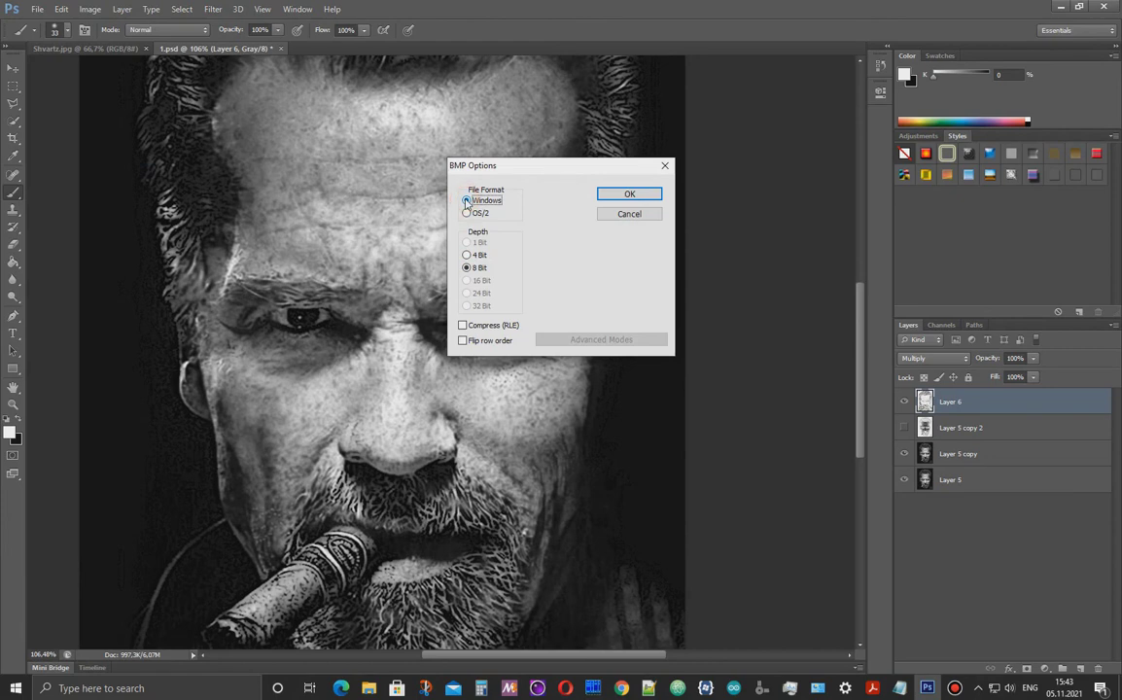
{"action": "left_click", "coordinate": [629, 194]}
Switch to File Explorer and browse drive D: to Basis, Pyroprinter_photos, Rest, ForYouTube to check the saved 1.bmp file.
{"action": "key", "text": "alt+Tab"}
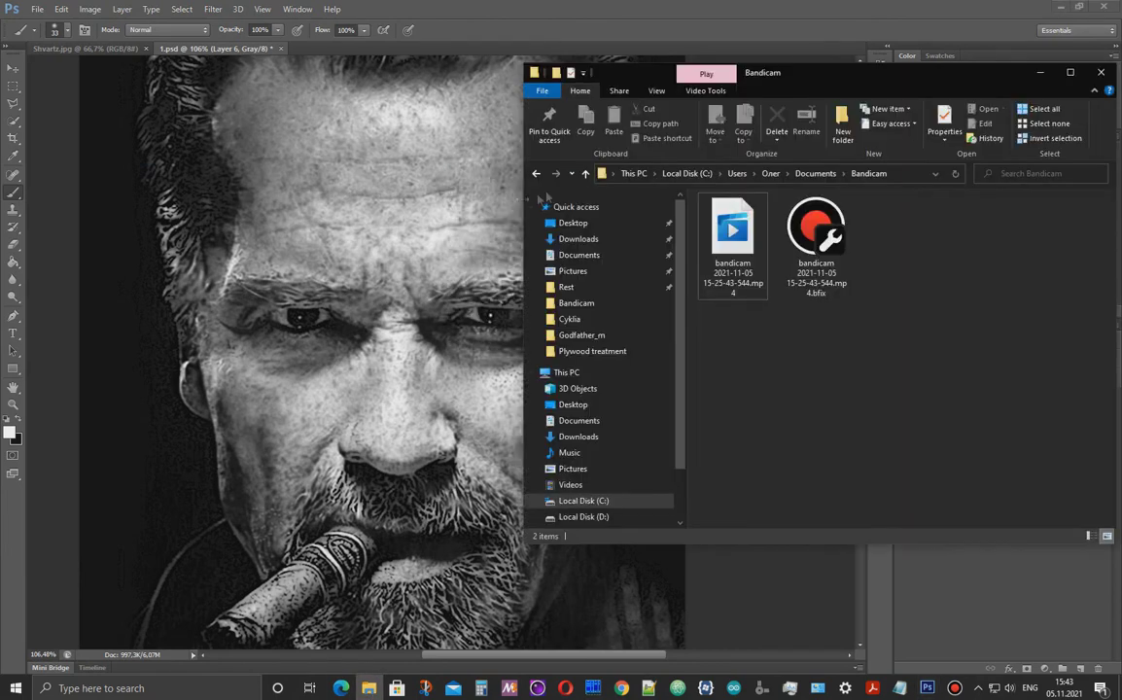
{"action": "left_click", "coordinate": [586, 173]}
{"action": "left_click", "coordinate": [583, 516]}
{"action": "double_click", "coordinate": [725, 216]}
{"action": "double_click", "coordinate": [731, 311]}
{"action": "double_click", "coordinate": [724, 244]}
{"action": "double_click", "coordinate": [722, 218]}
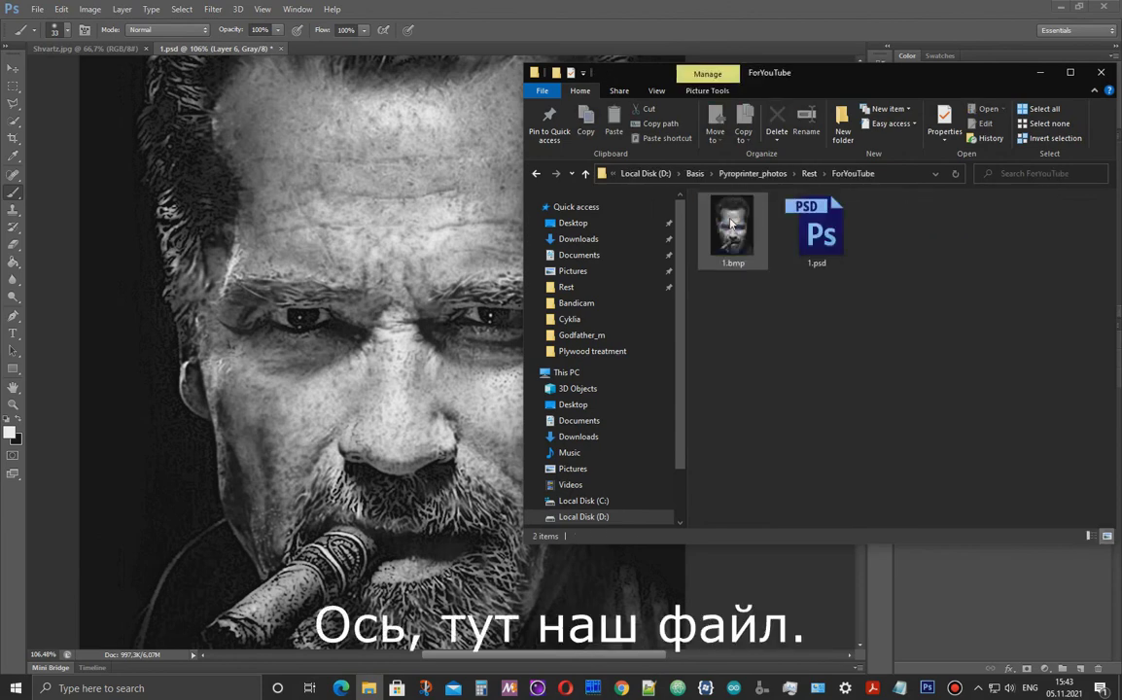